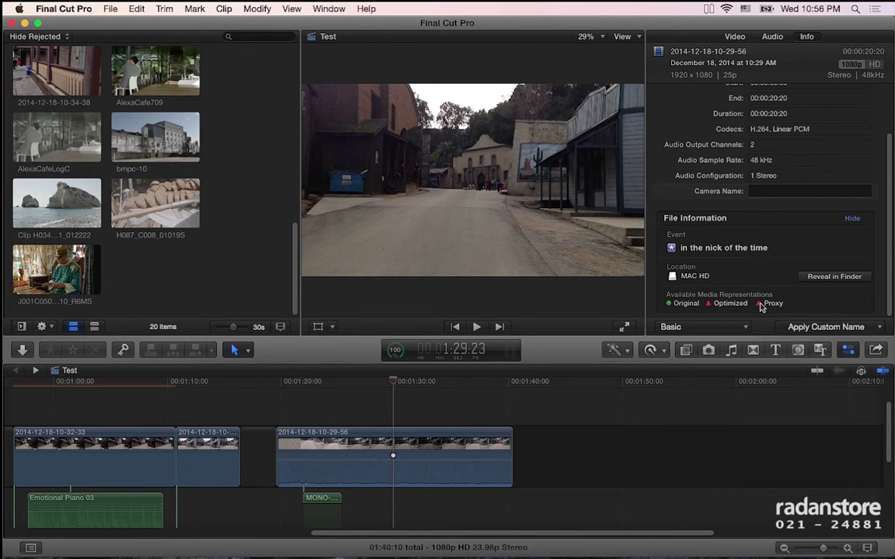
- Check the codec and original, optimized and proxy media of Clip H034 and H087, then deselect all clips
click(76, 203)
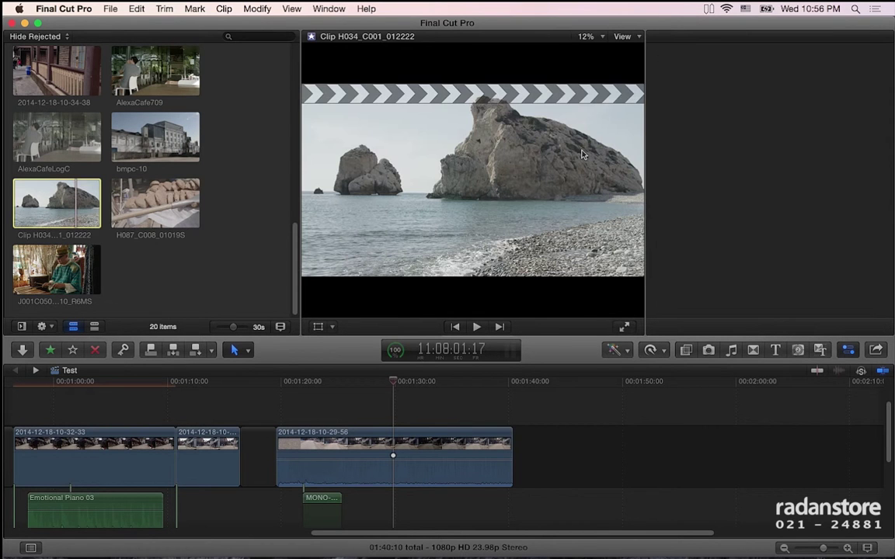
click(155, 208)
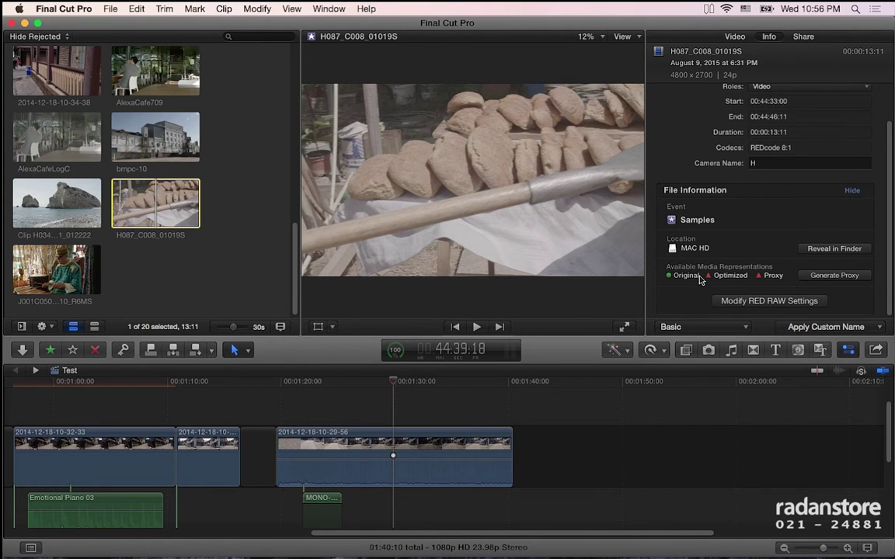
scroll(700, 280, up, 2)
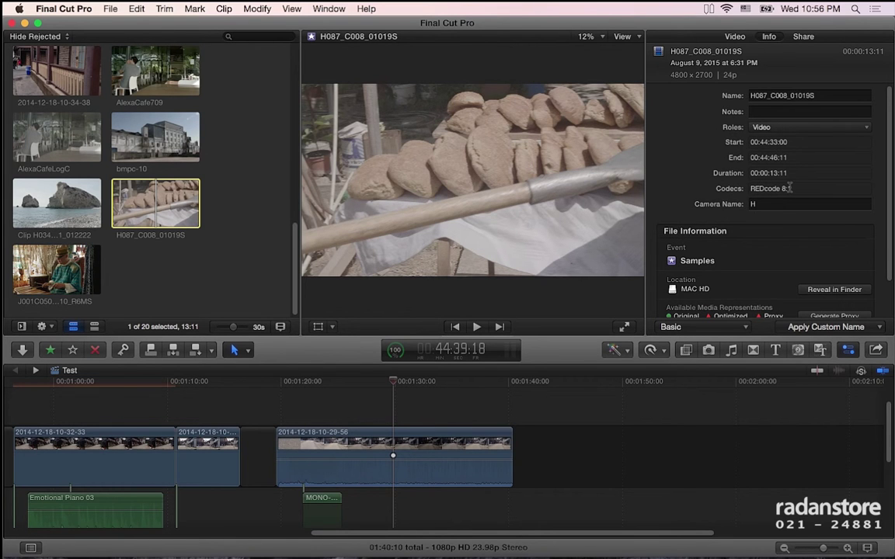
scroll(789, 188, down, 2)
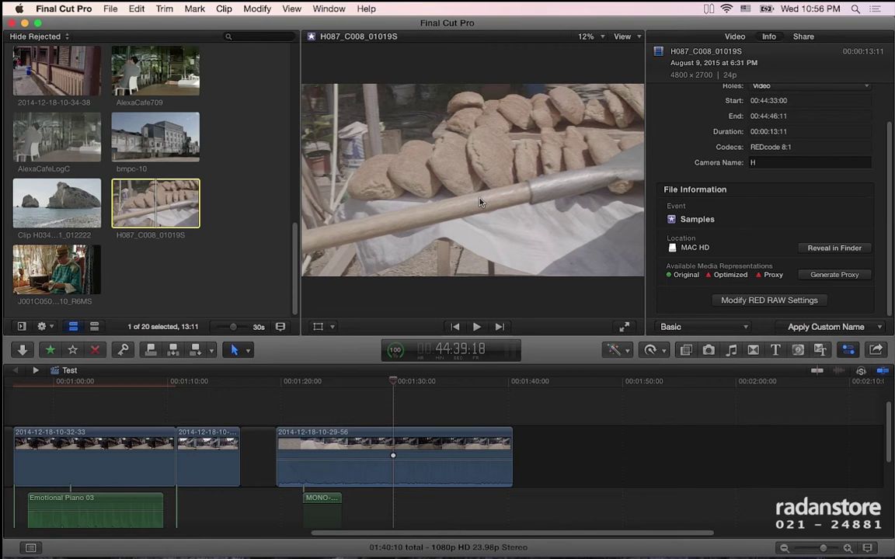
click(78, 214)
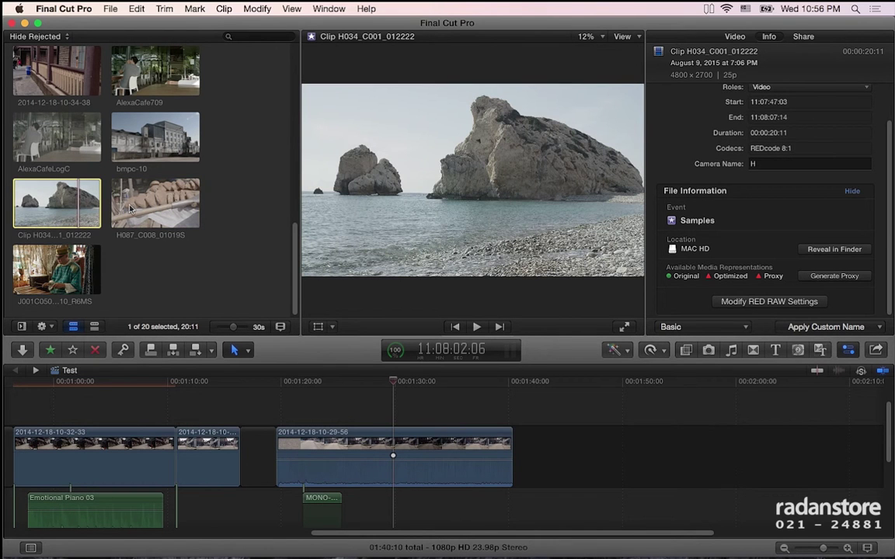
click(201, 269)
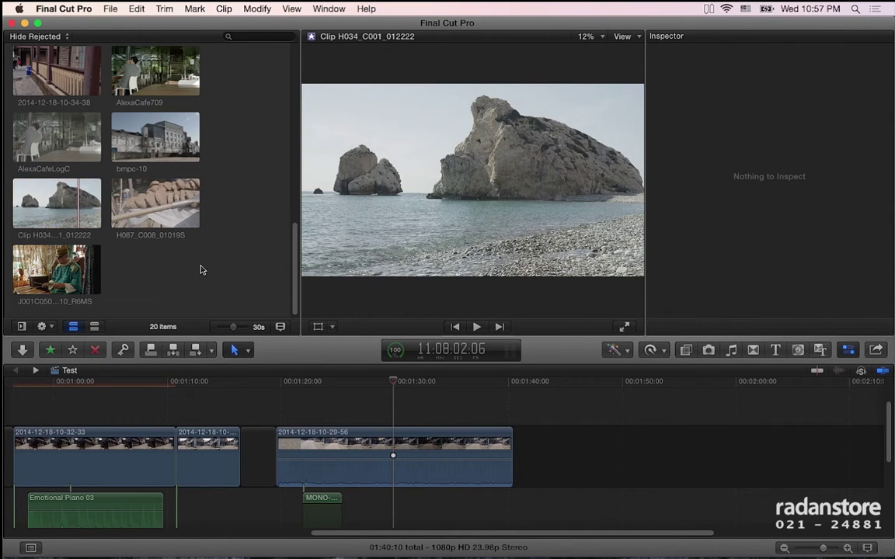
- Create the 'Red test' project in the Samples event, keeping Apple ProRes 422 LT render format
key(super+n)
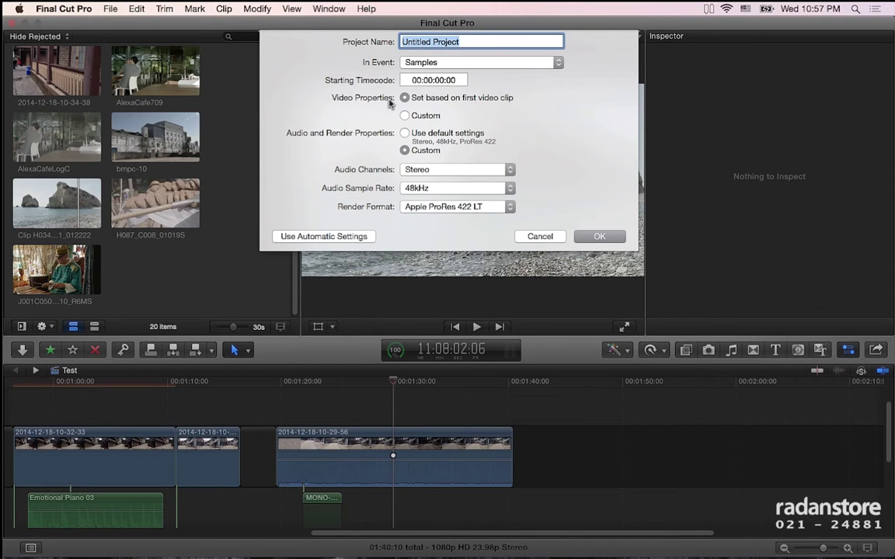
text(Red test)
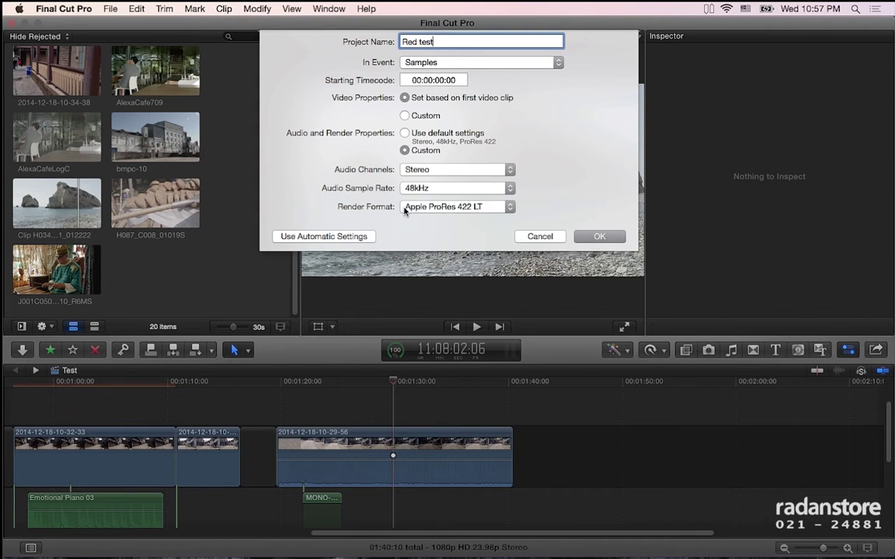
click(450, 206)
click(517, 203)
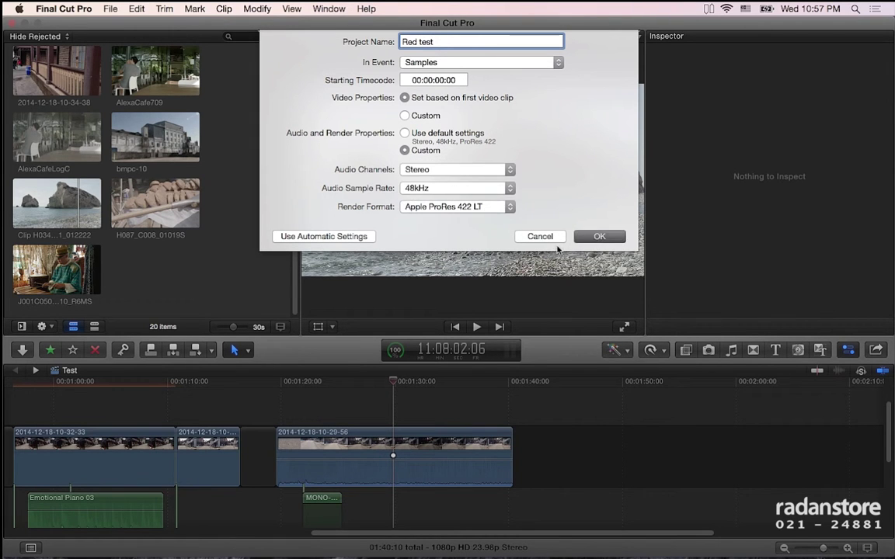
click(595, 238)
click(79, 210)
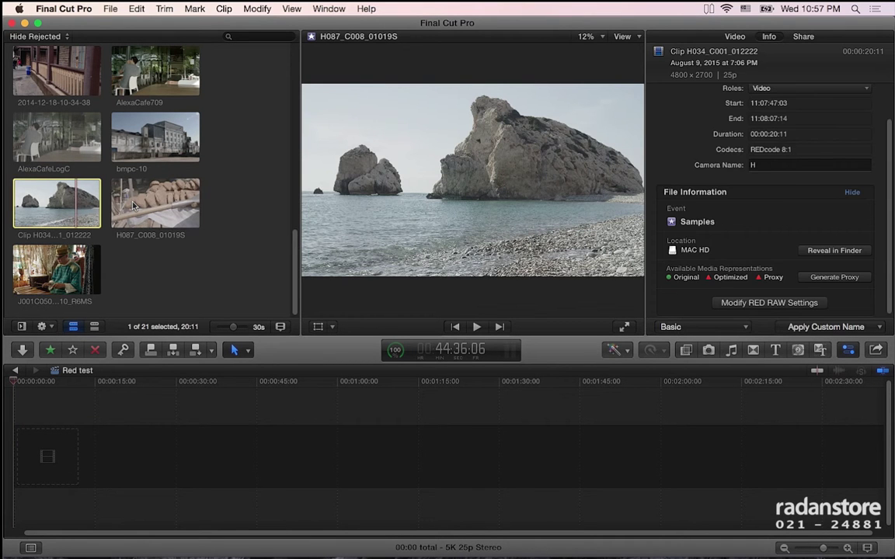
- Append the rock-shore and bread clips to Red test at 5K 25p and play them back
super+click(133, 202)
key(e)
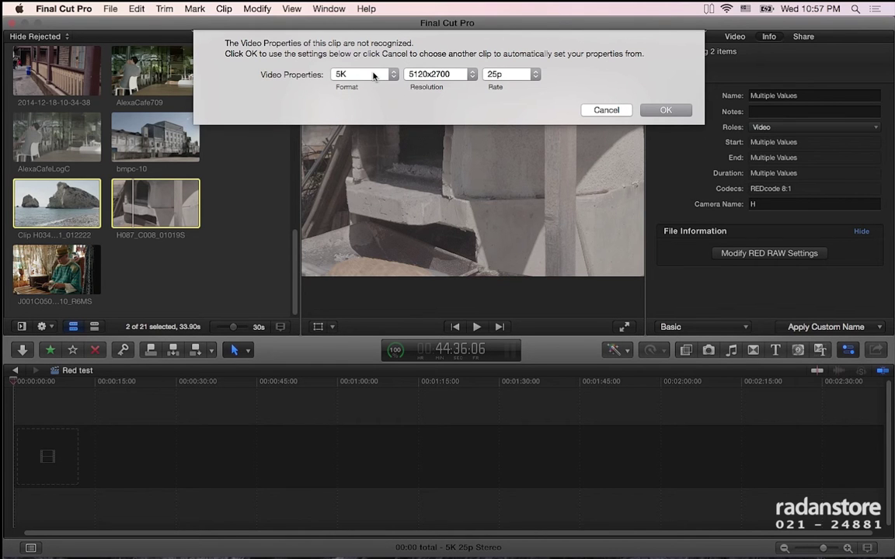
click(645, 110)
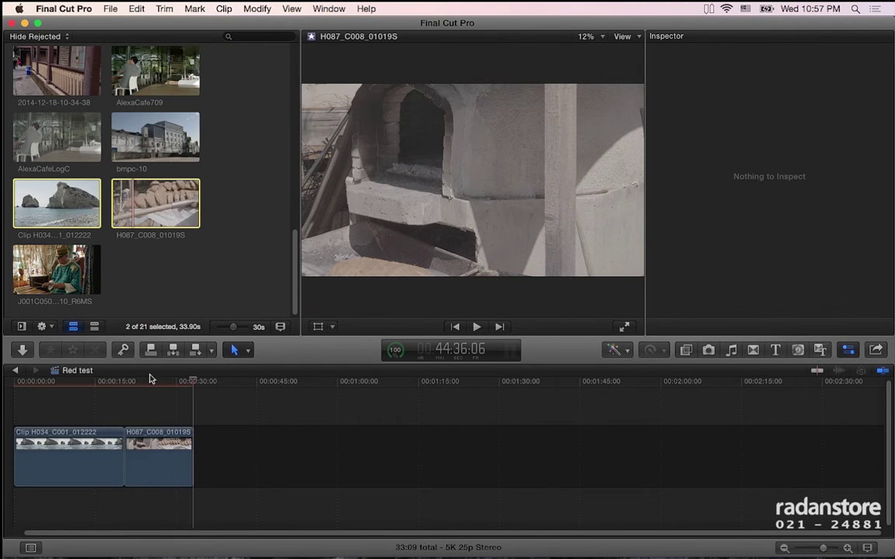
click(103, 383)
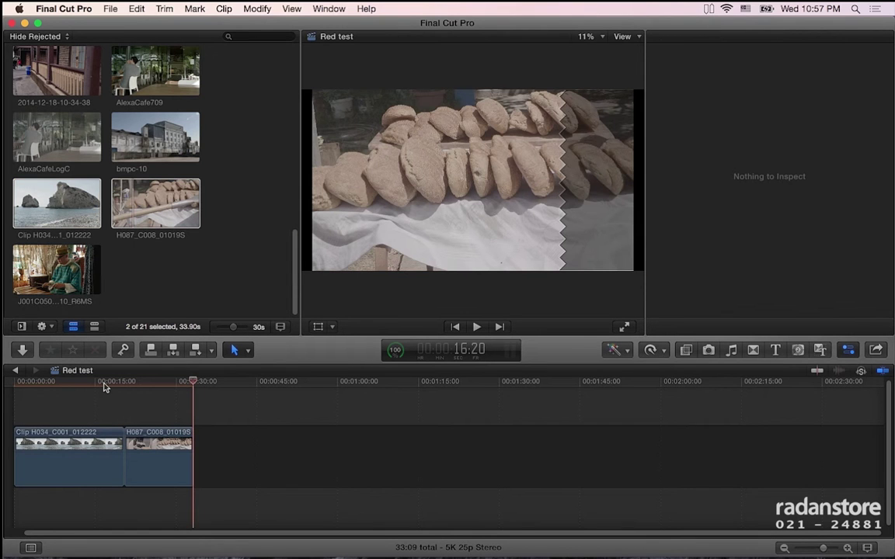
click(76, 388)
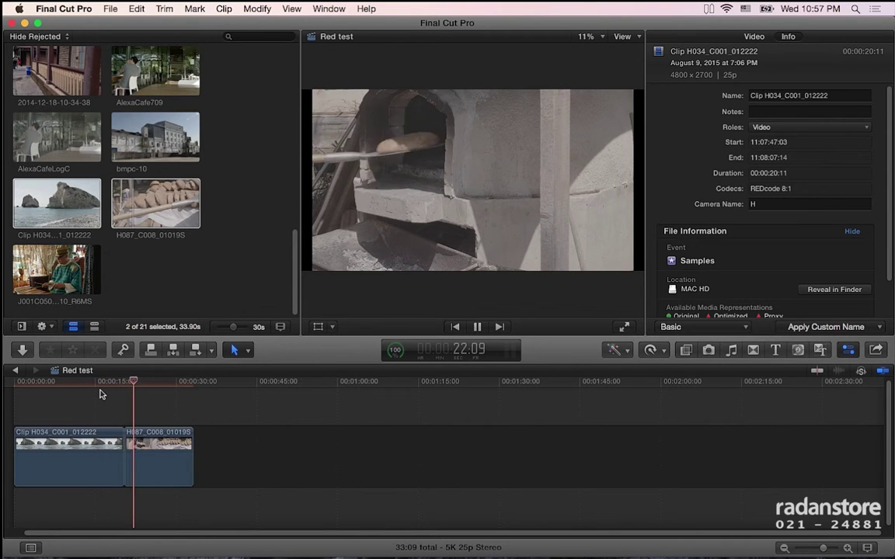
key(space)
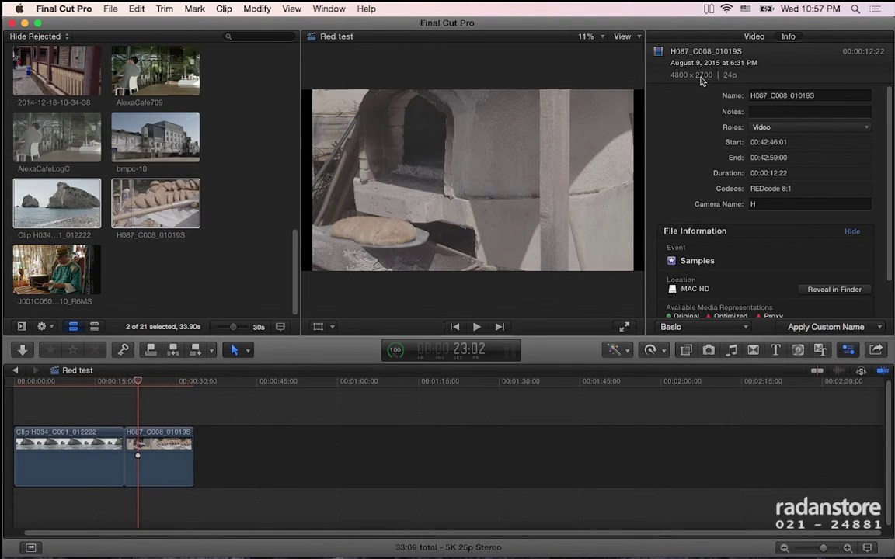
- Display the Red test project properties, showing 5120x2700 at 25p
click(503, 440)
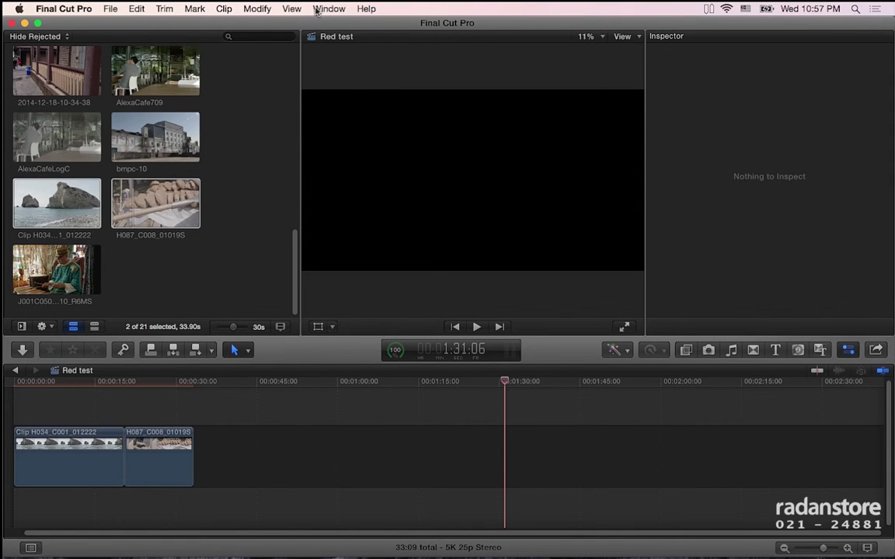
click(266, 9)
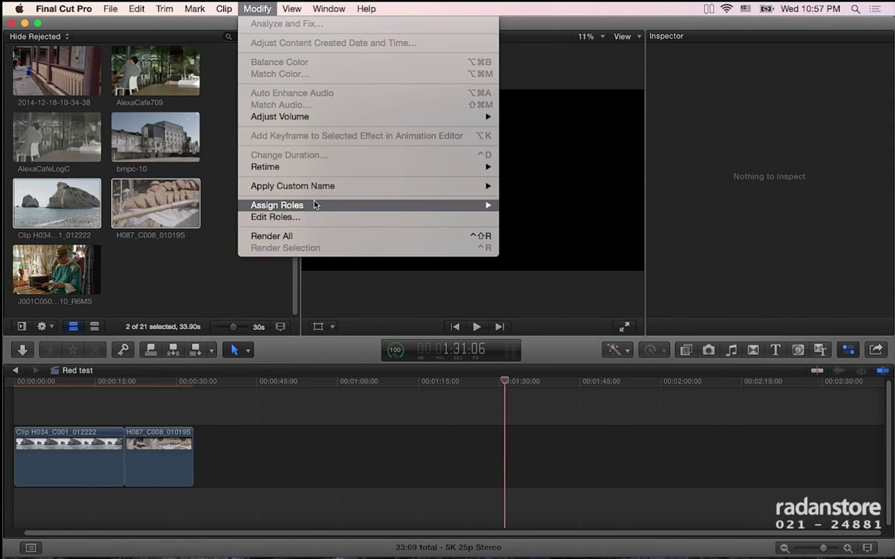
mouse_move(217, 9)
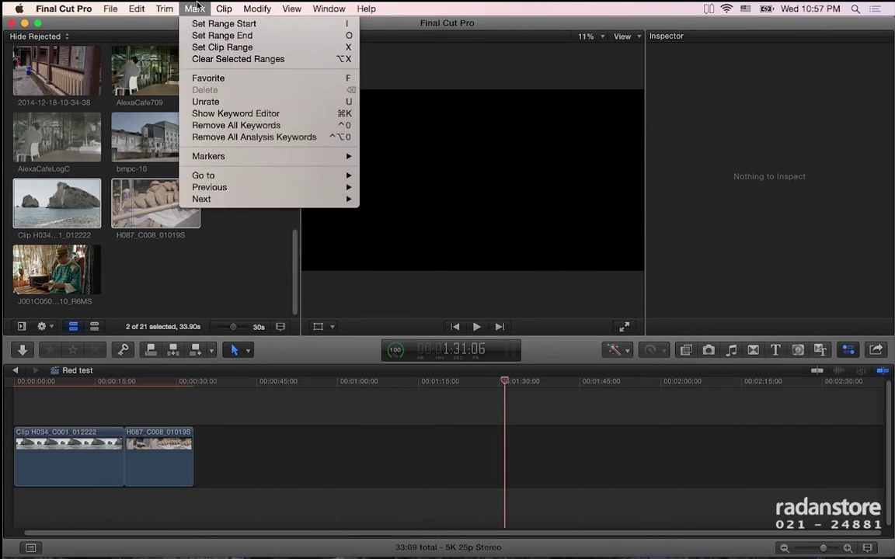
mouse_move(256, 8)
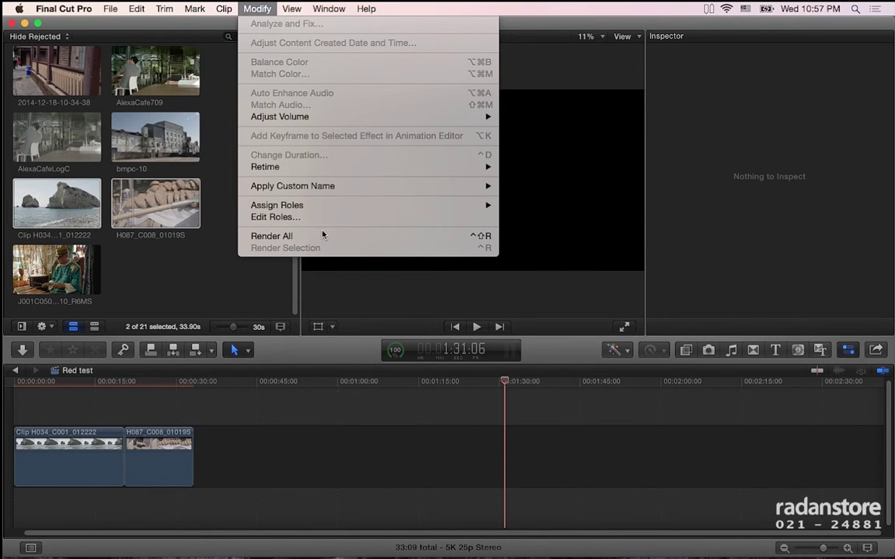
mouse_move(349, 7)
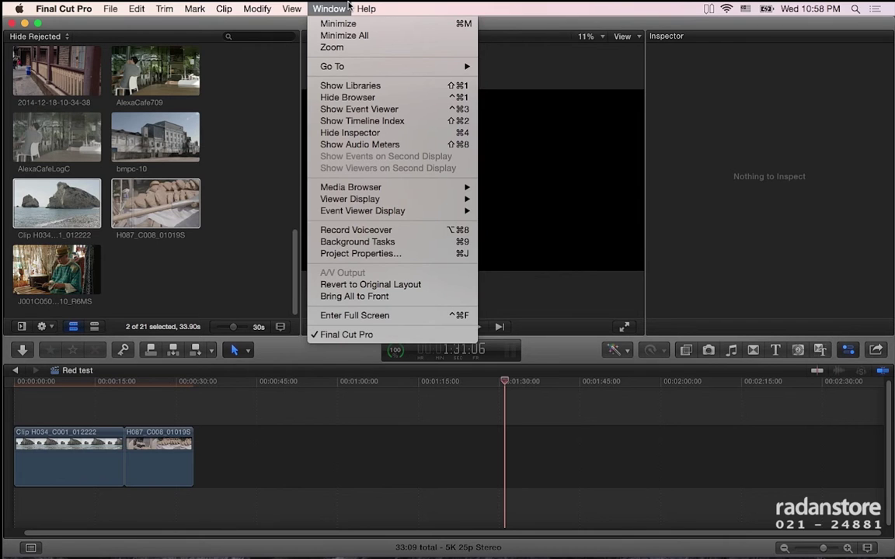
click(402, 256)
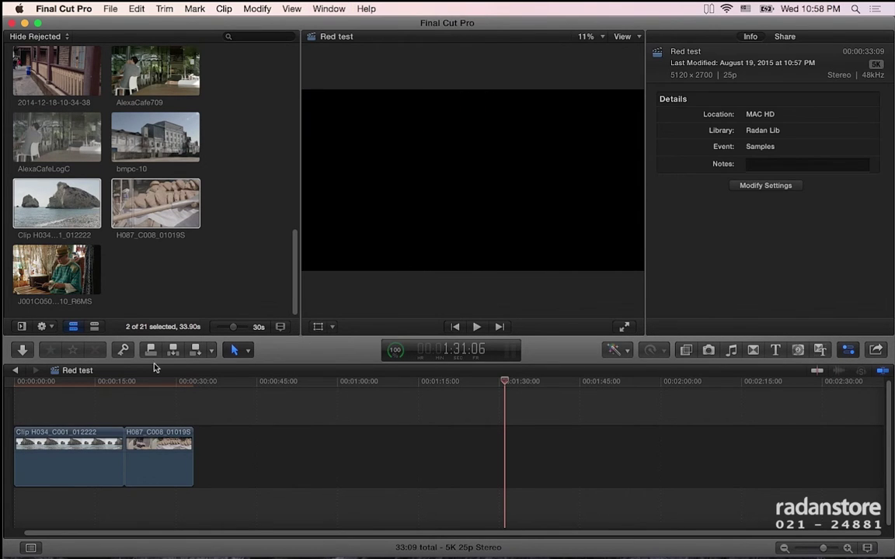
- Switch the Red test format to Custom with a 4800 x 2700 resolution
click(771, 187)
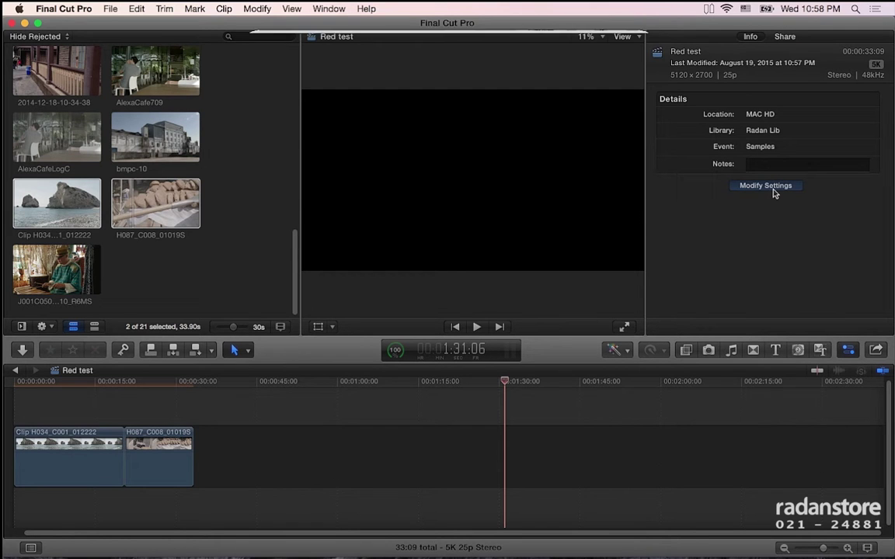
click(450, 80)
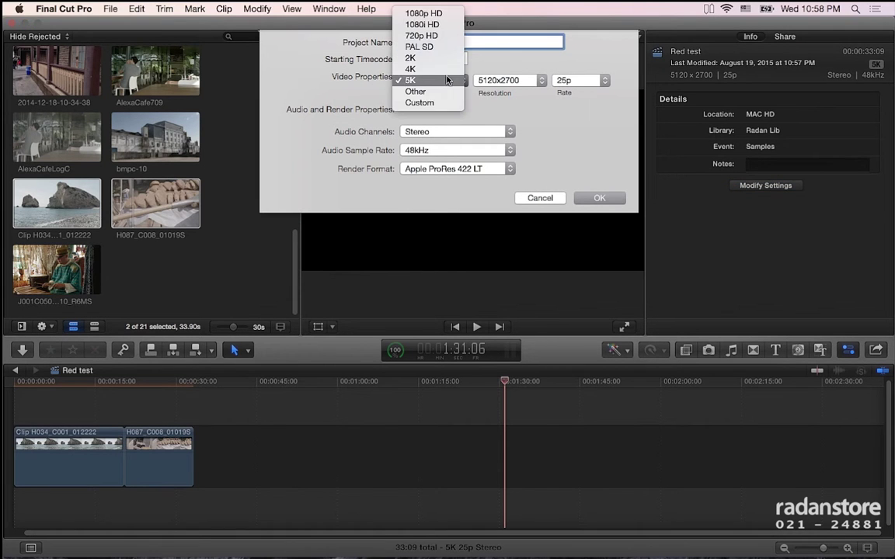
click(446, 103)
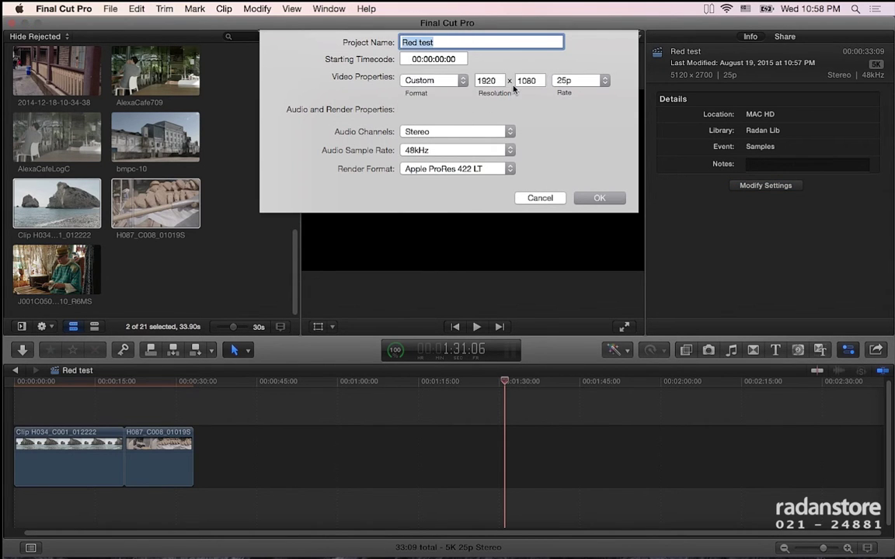
double_click(494, 80)
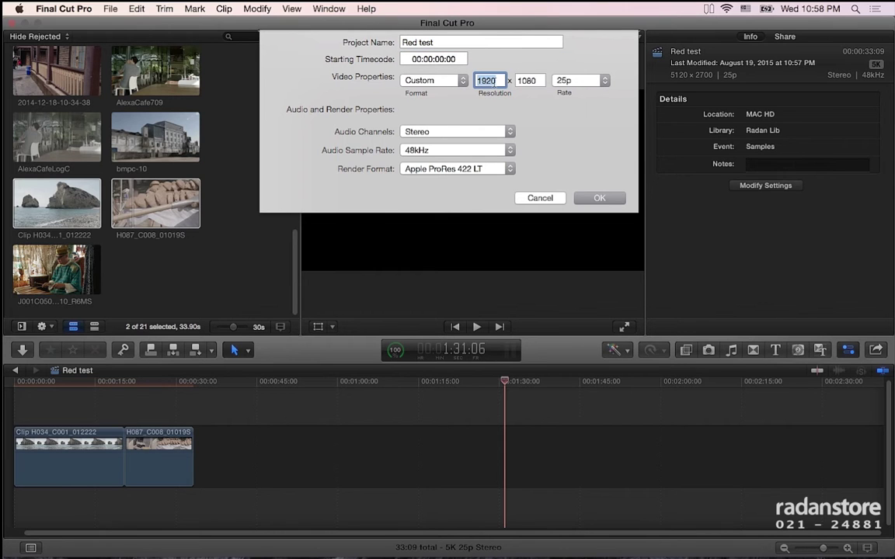
text(4800)
key(Tab)
text(2)
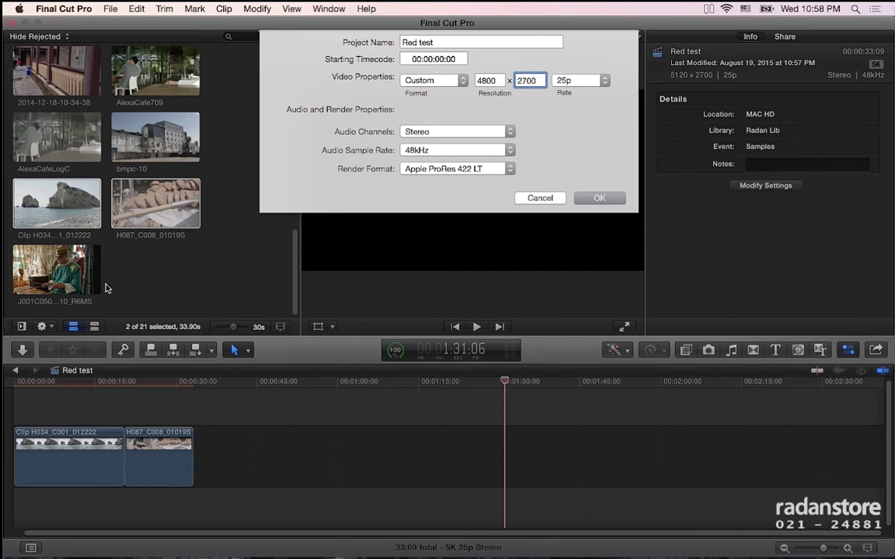
click(598, 199)
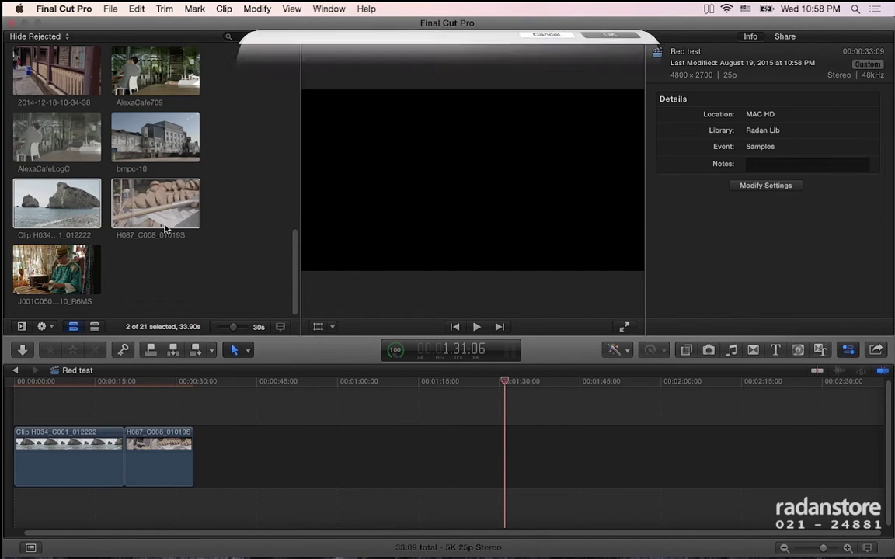
- Show H087's info, widen the viewer, and play Red test from about 10 seconds
click(150, 206)
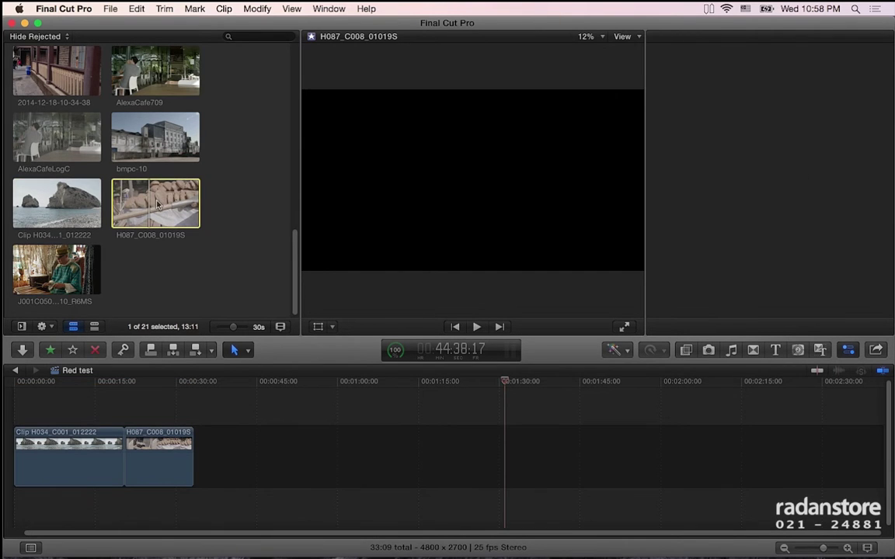
key(super+4)
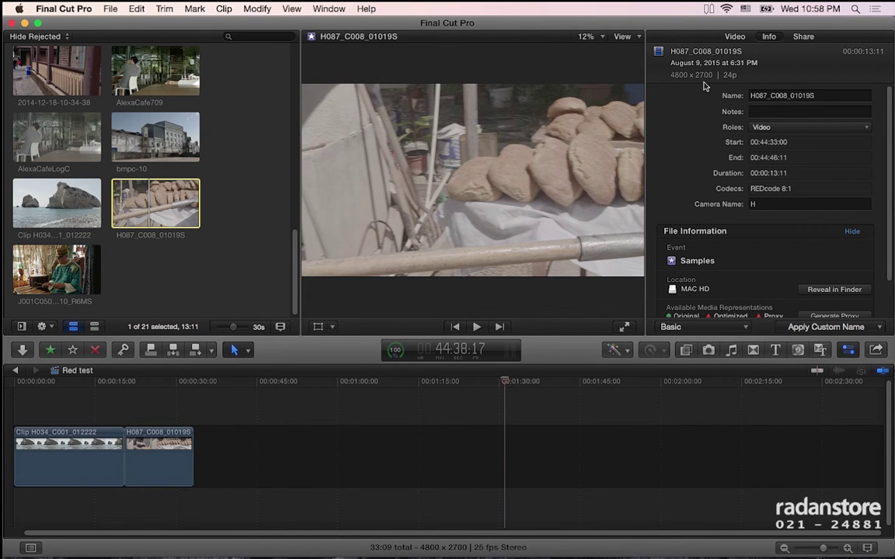
click(144, 386)
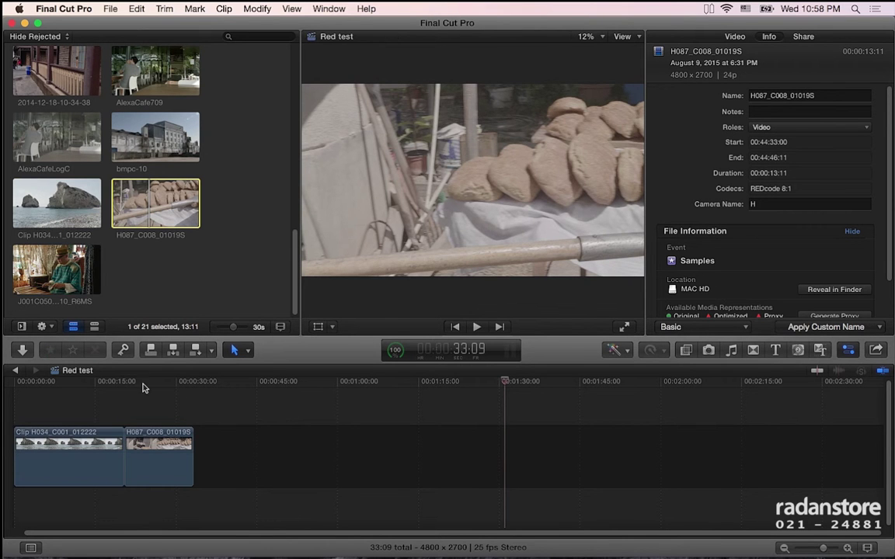
click(150, 382)
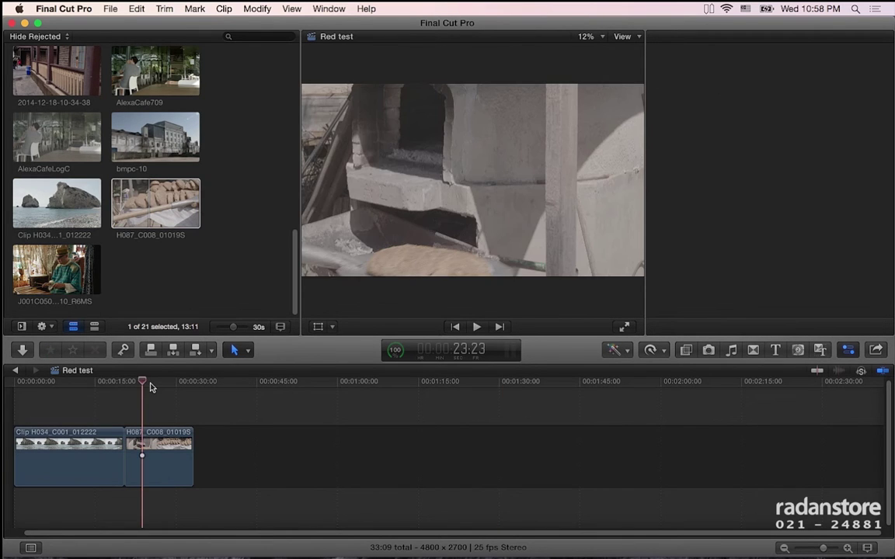
click(155, 383)
drag(157, 388, 81, 388)
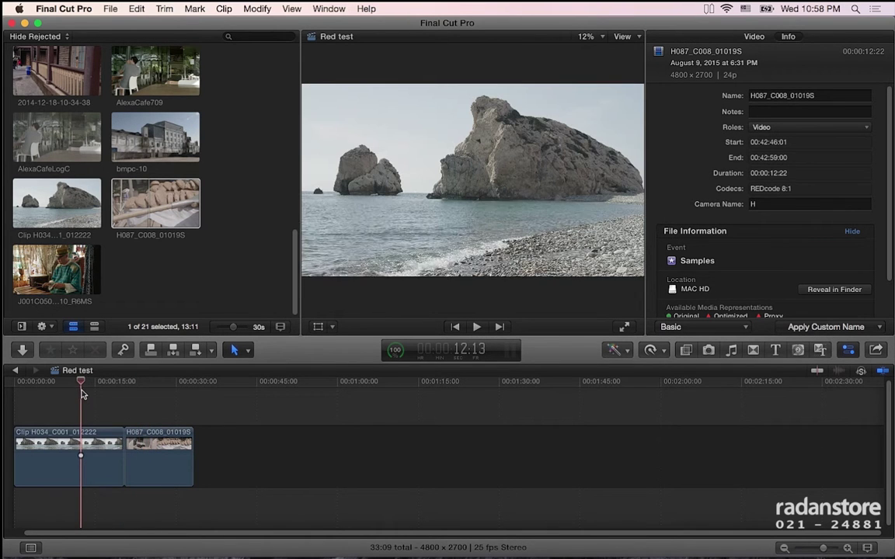
drag(300, 294, 235, 287)
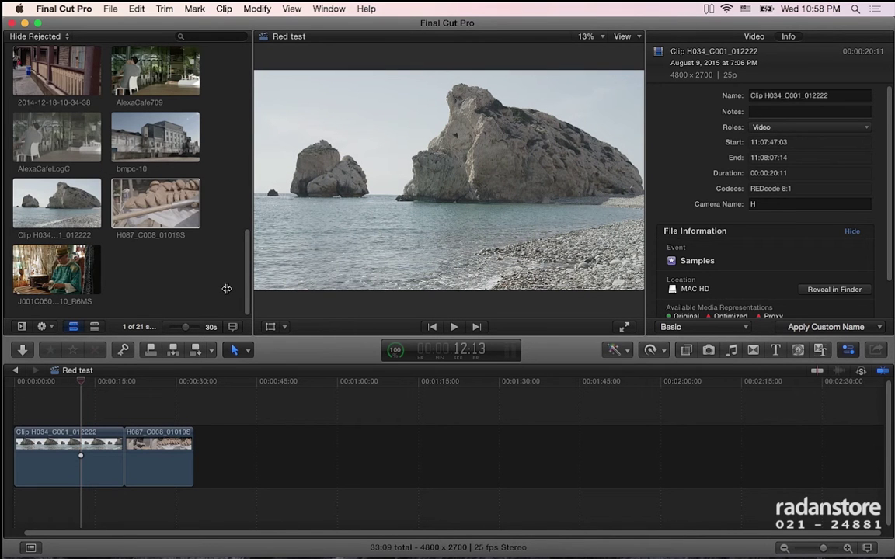
click(69, 383)
key(space)
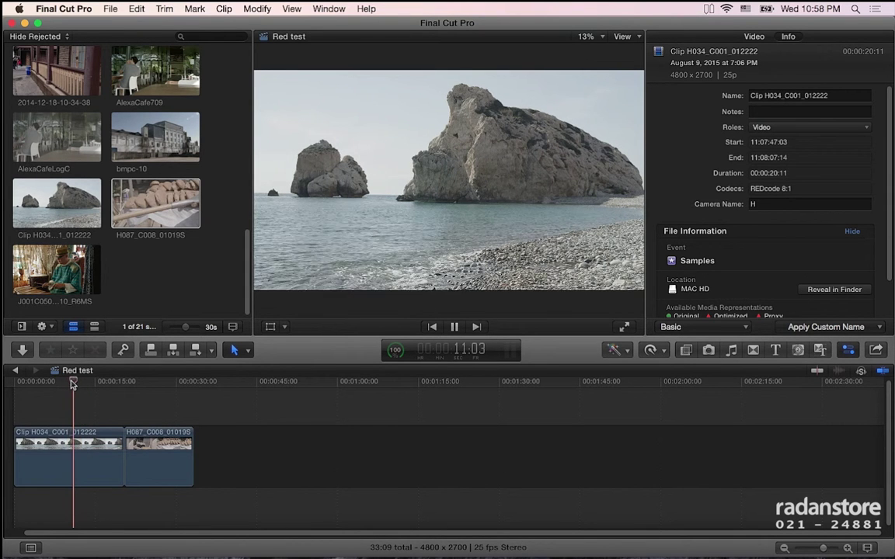
key(space)
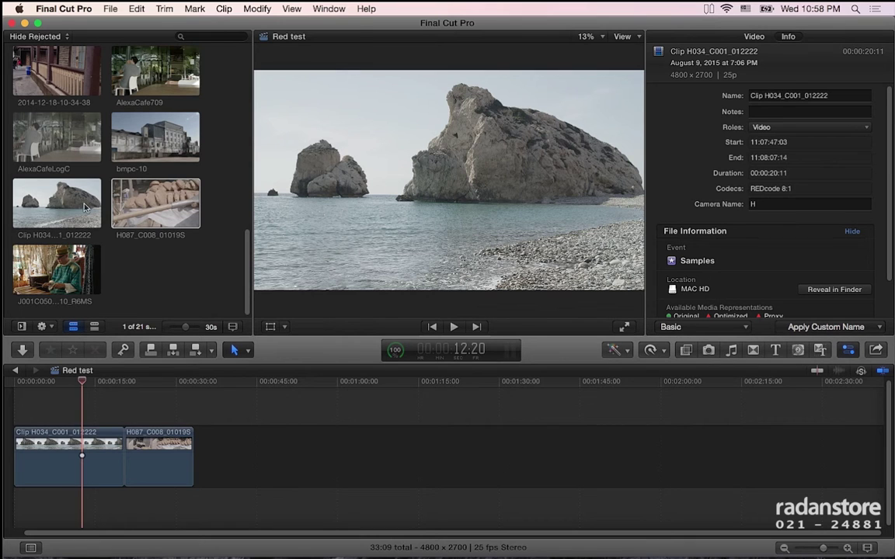
- Select both Clip H034 and Clip H087 in the browser
click(116, 216)
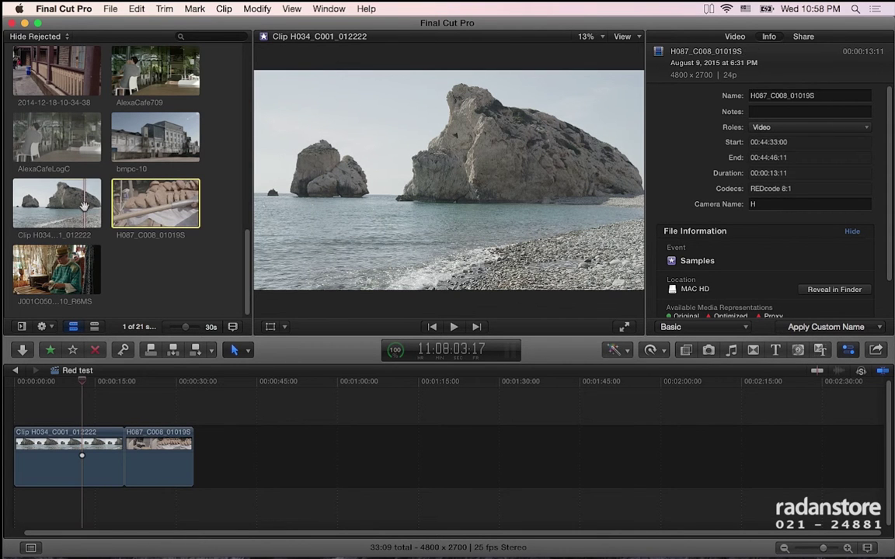
super+click(85, 208)
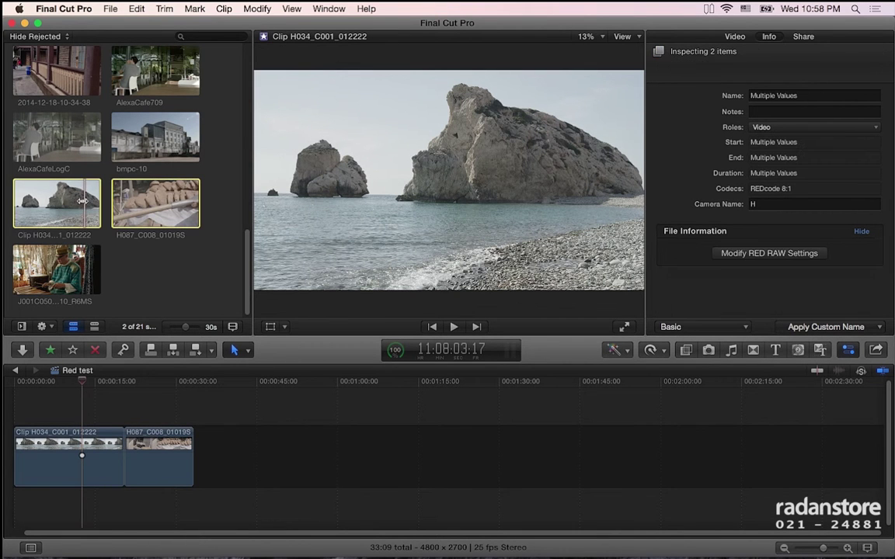
click(207, 201)
click(151, 186)
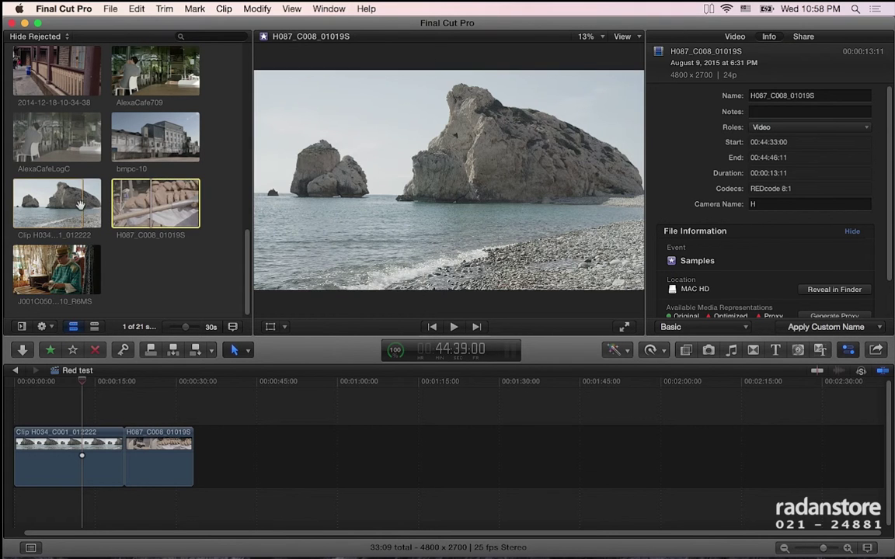
click(85, 206)
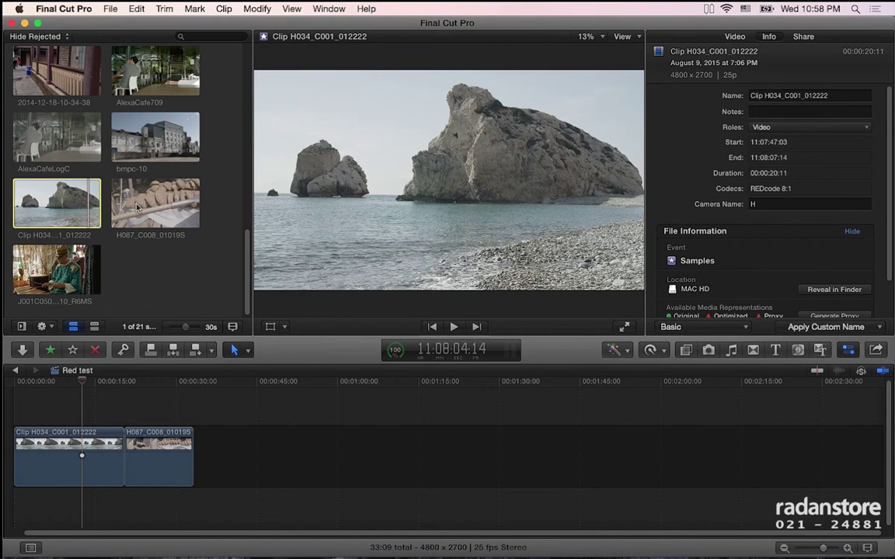
super+click(129, 187)
- Transcode both RED clips to optimized and proxy media via File > Transcode Media
click(117, 10)
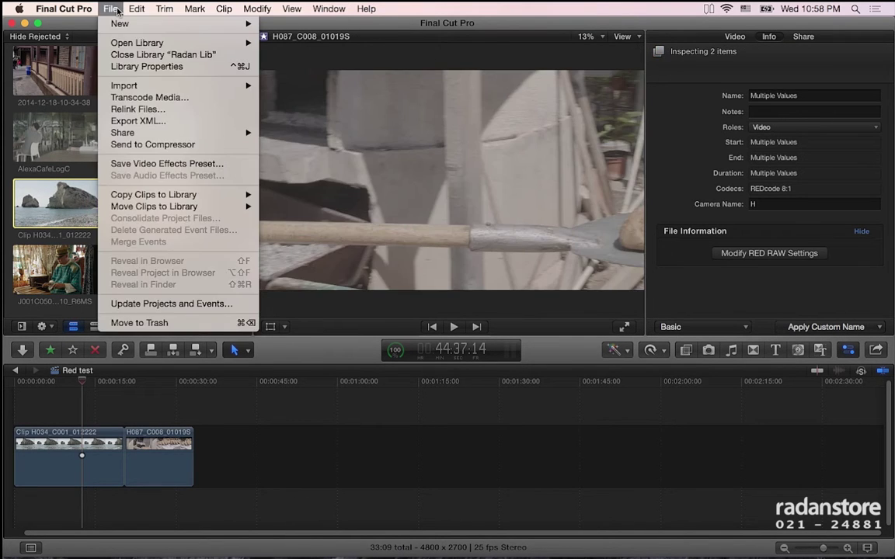
click(165, 98)
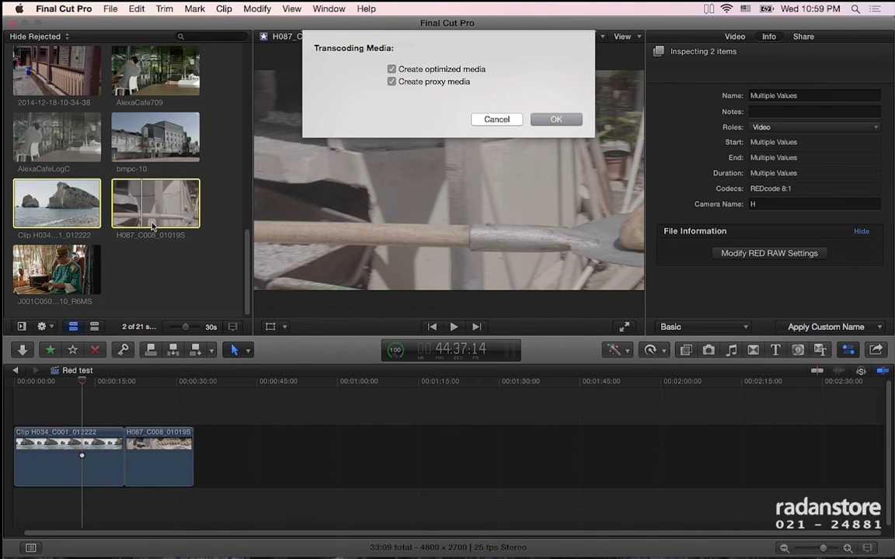
click(565, 118)
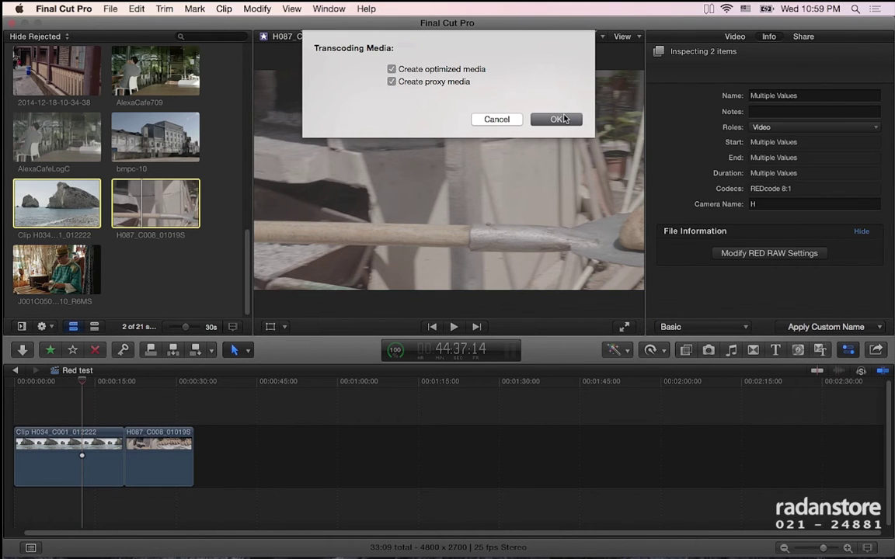
- Cancel both clips' transcoding jobs in Background Tasks, then select only Clip H034
click(395, 351)
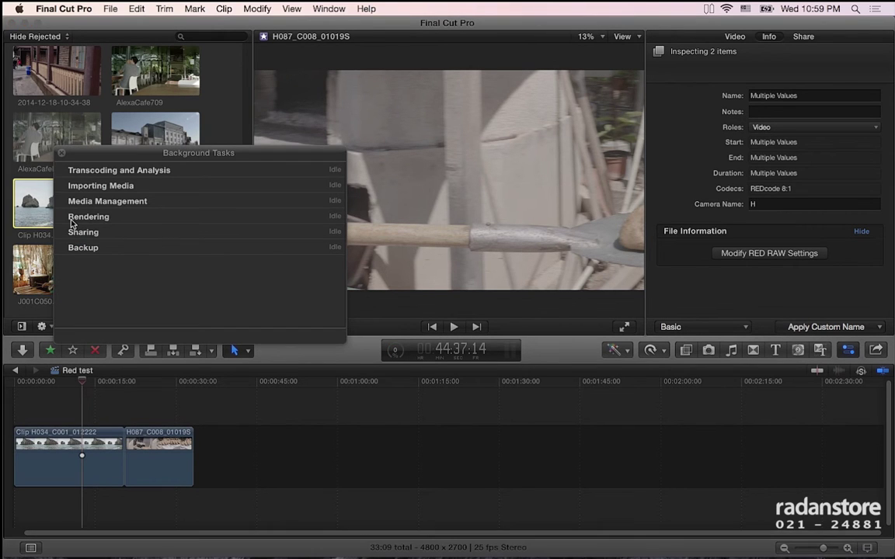
drag(105, 153, 216, 197)
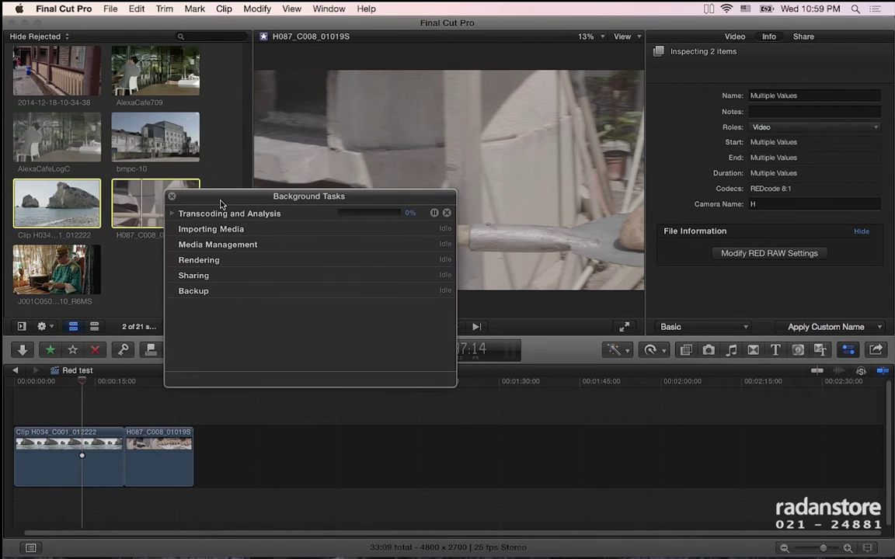
click(173, 215)
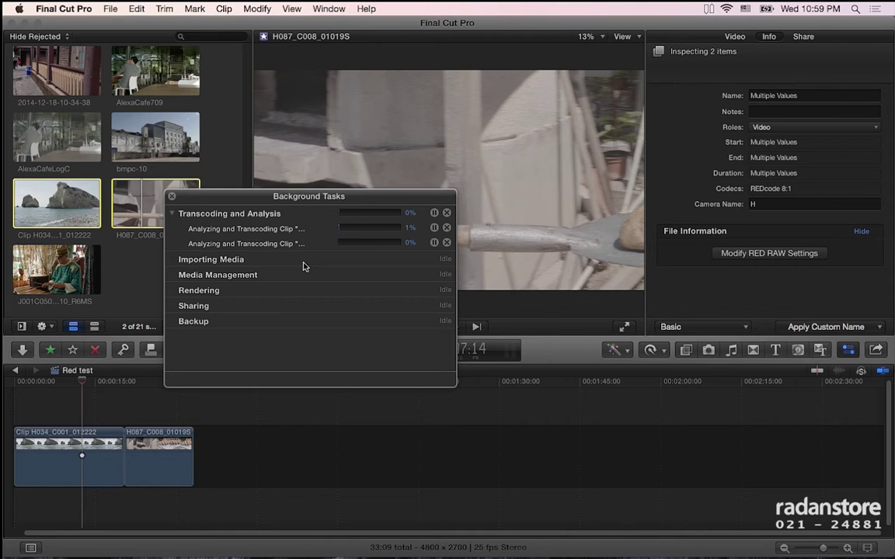
click(446, 215)
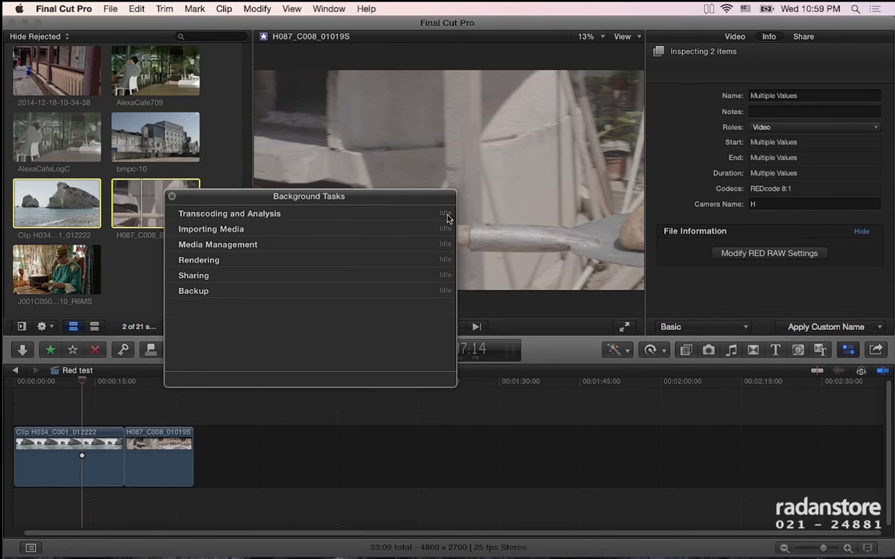
click(108, 226)
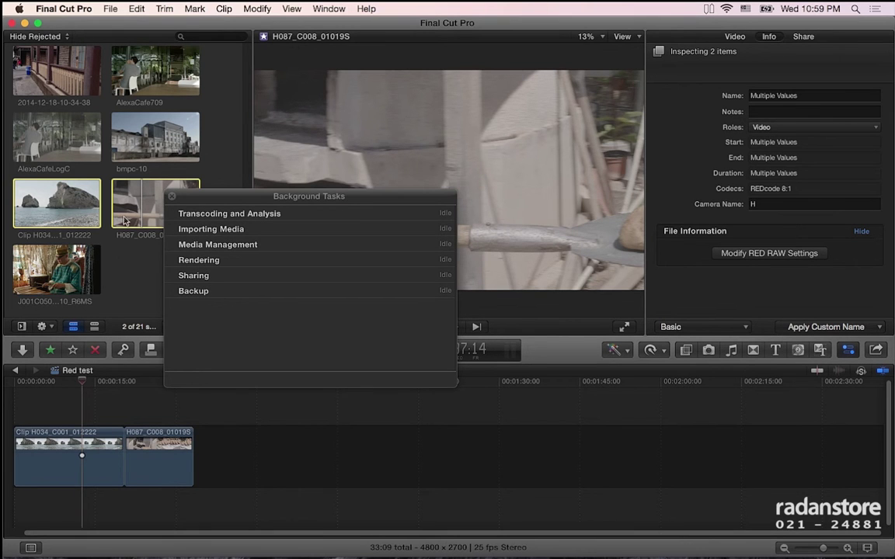
click(68, 208)
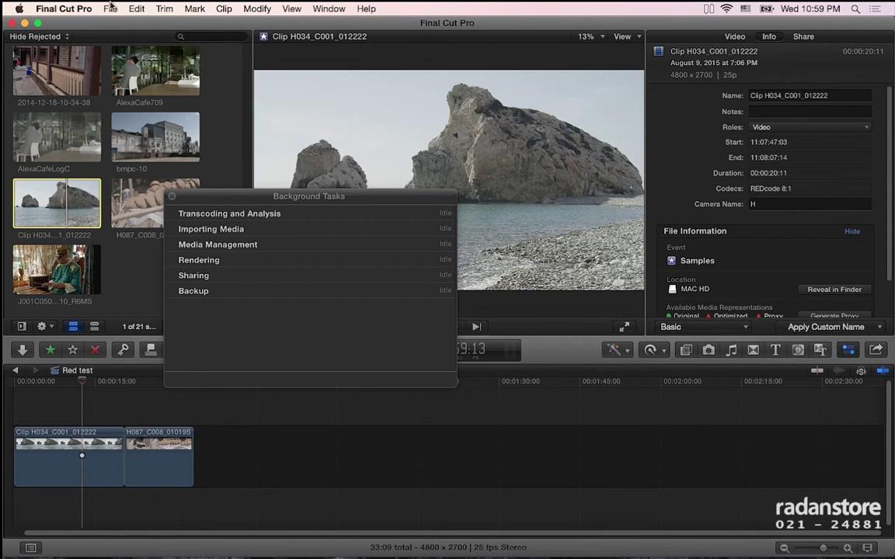
- Transcode Clip H034 with proxy media enabled and expand Transcoding to watch its progress
click(110, 9)
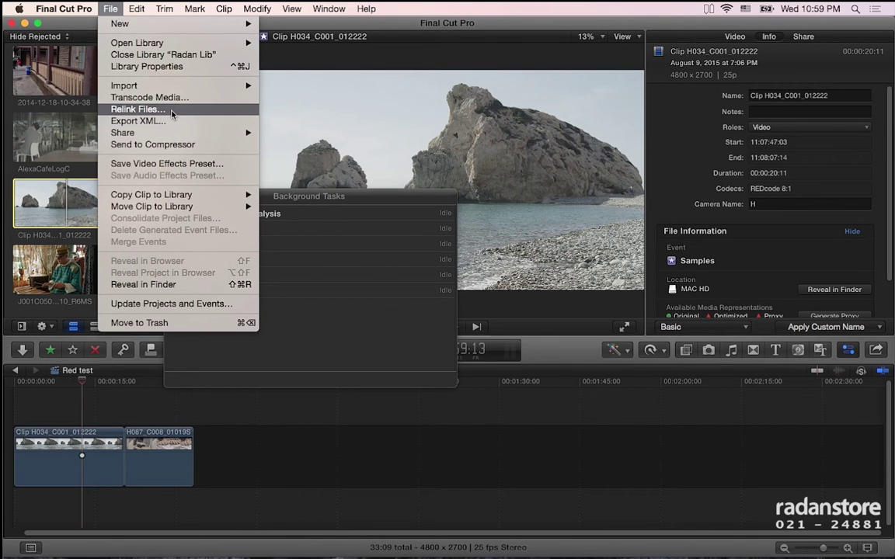
click(487, 223)
click(425, 81)
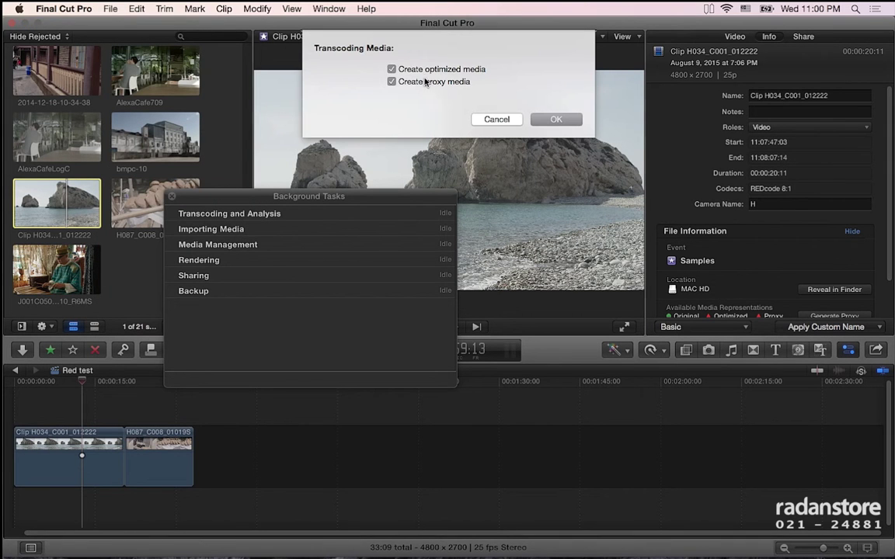
click(556, 119)
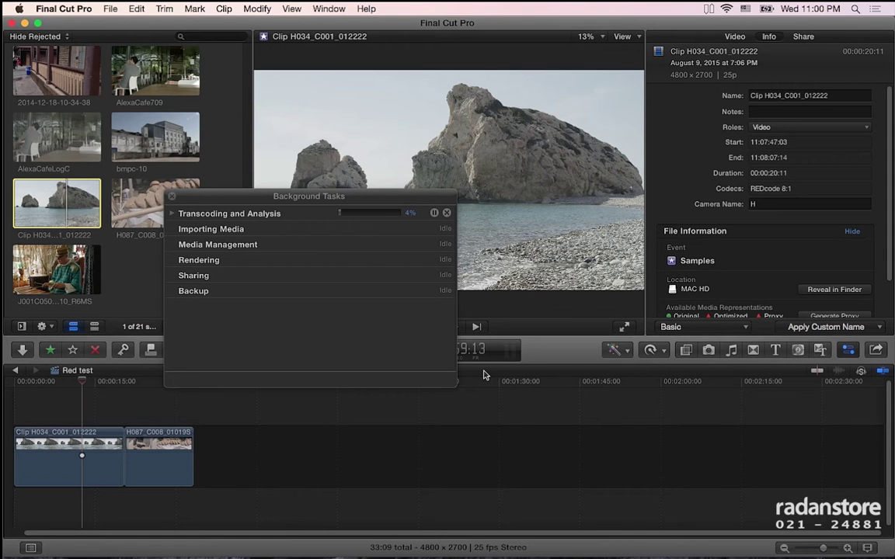
scroll(750, 239, down, 2)
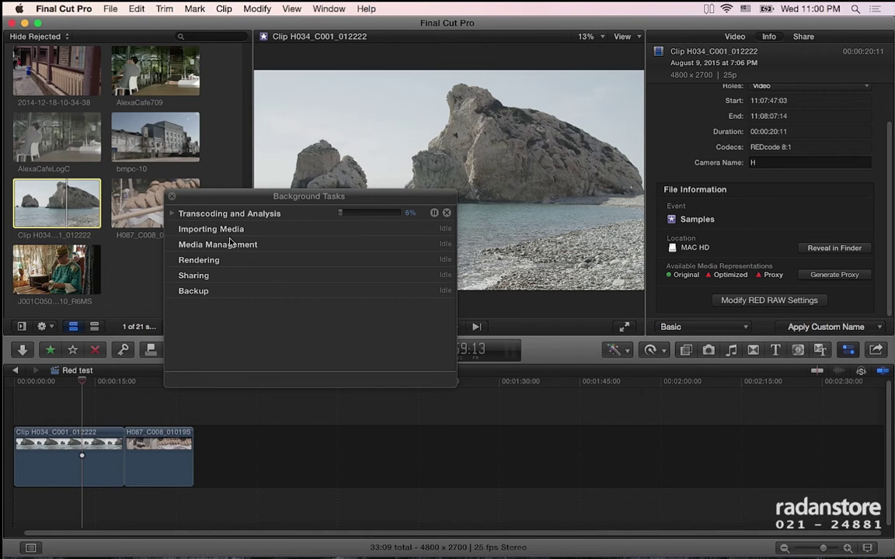
click(173, 213)
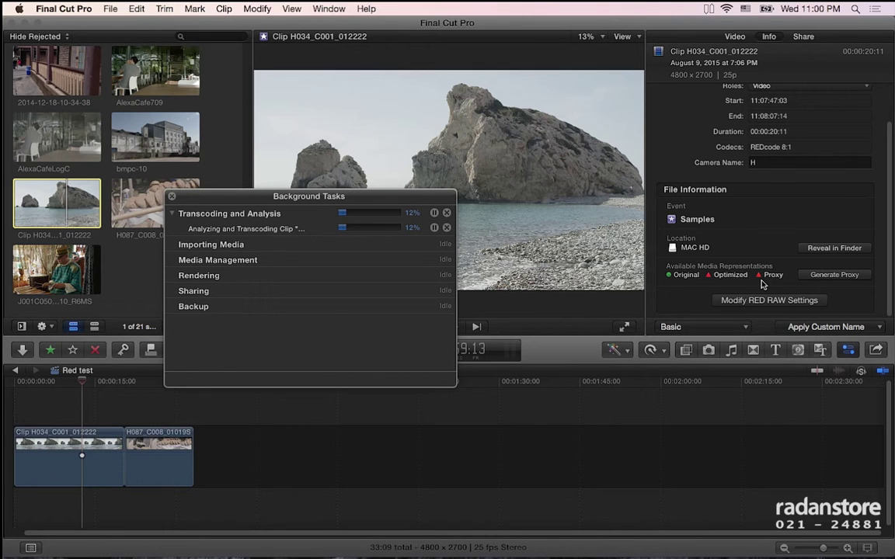
click(126, 201)
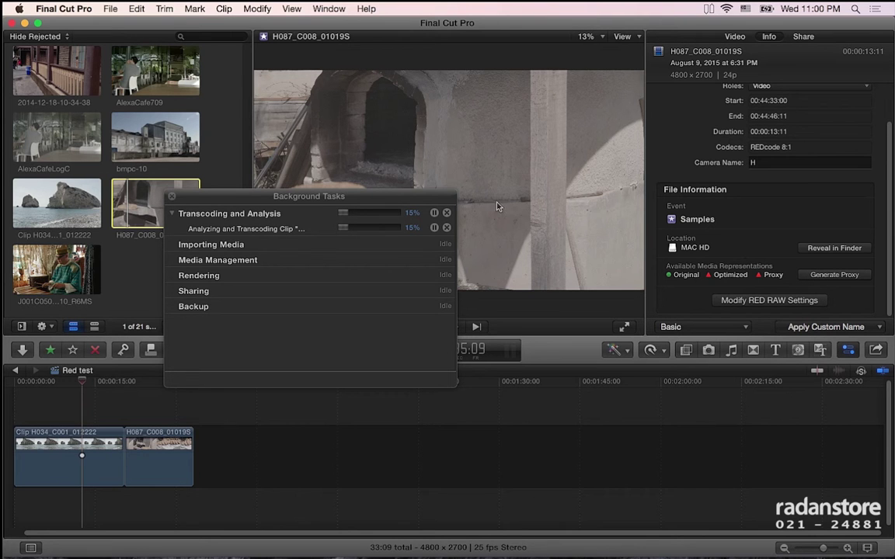
- Choose the File menu's transcode command for Clip H087, with all background tasks idle
click(109, 8)
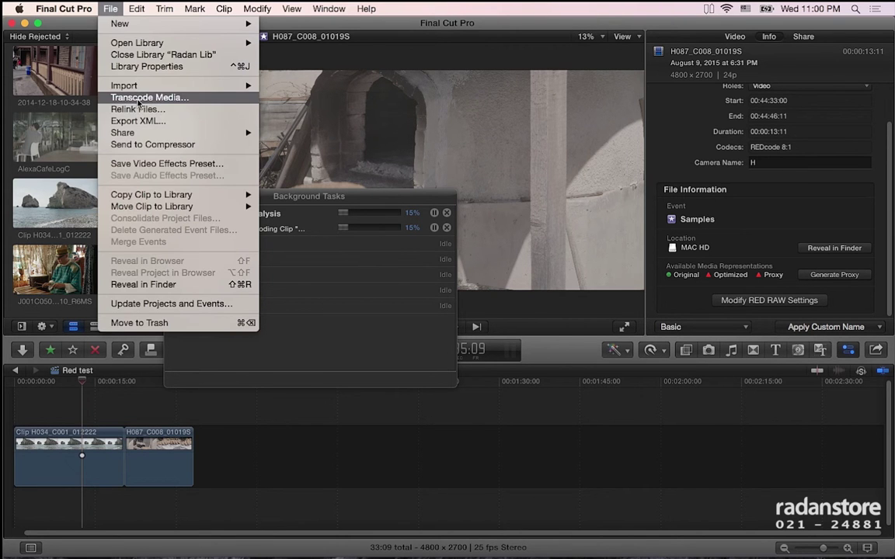
click(417, 336)
click(417, 337)
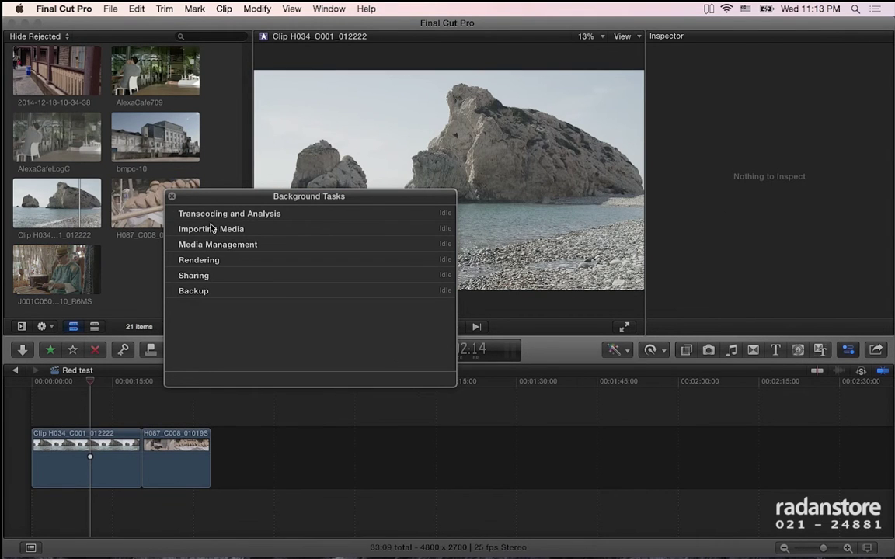
- Close Background Tasks and check the H034 and H087 clips' available media in the Info inspector
click(172, 196)
click(72, 215)
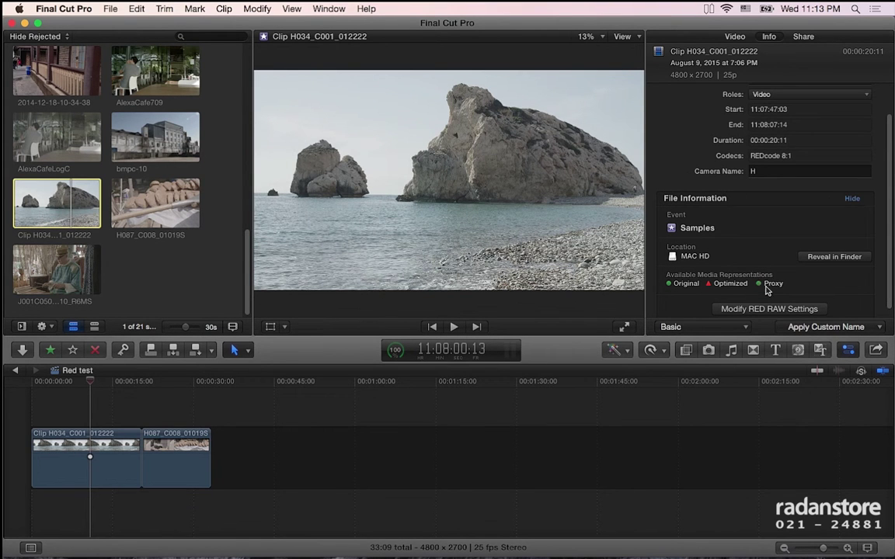
click(177, 204)
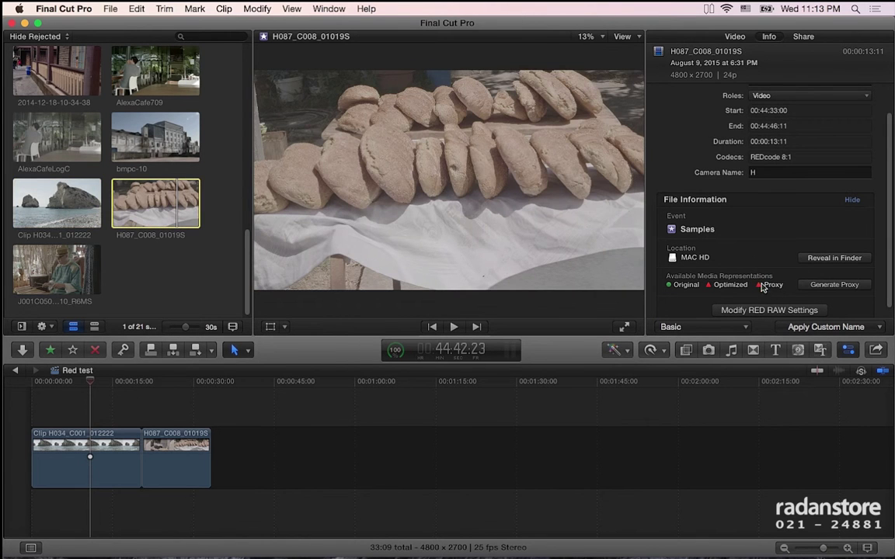
scroll(762, 289, down, 1)
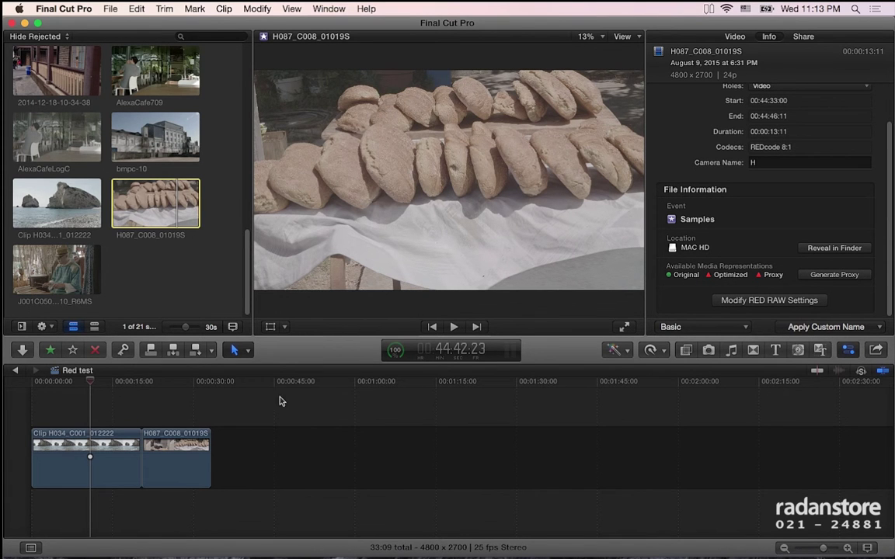
- Play the Red test timeline briefly from near its start, then bring up the viewer's View menu
click(109, 388)
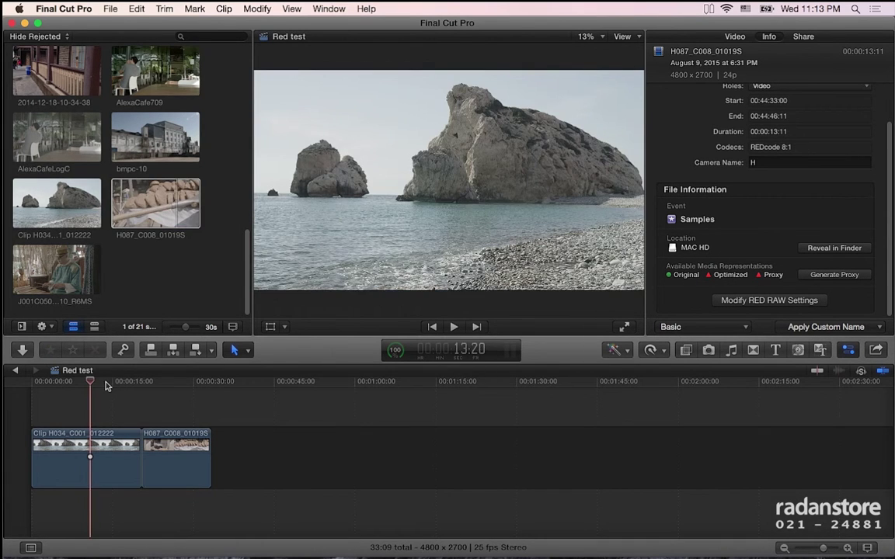
click(67, 385)
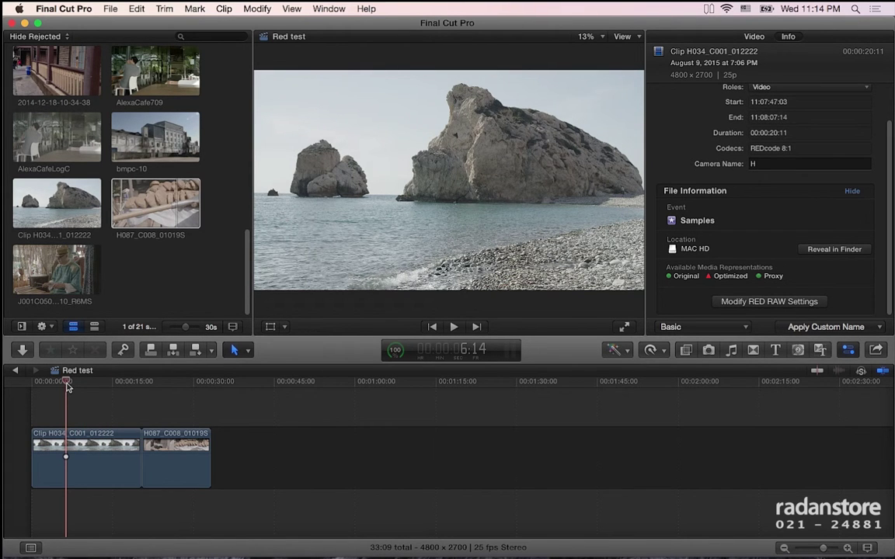
key(space)
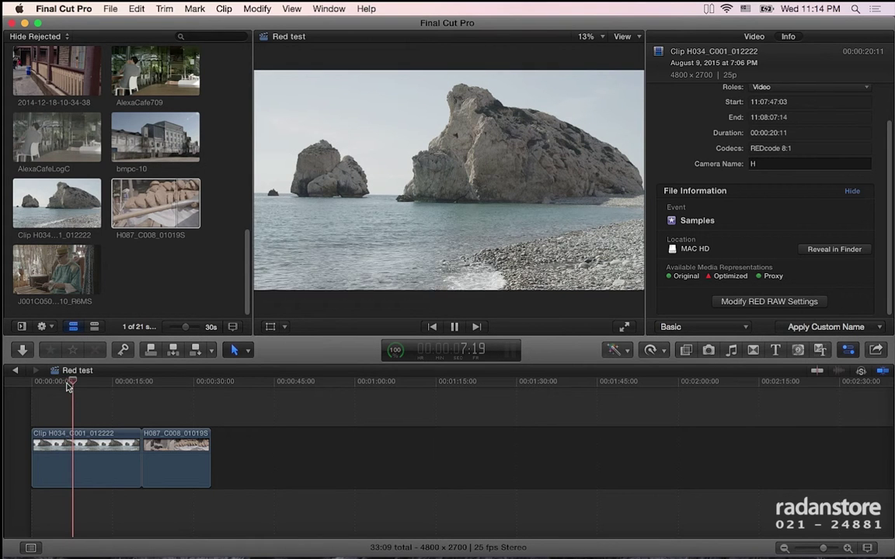
key(space)
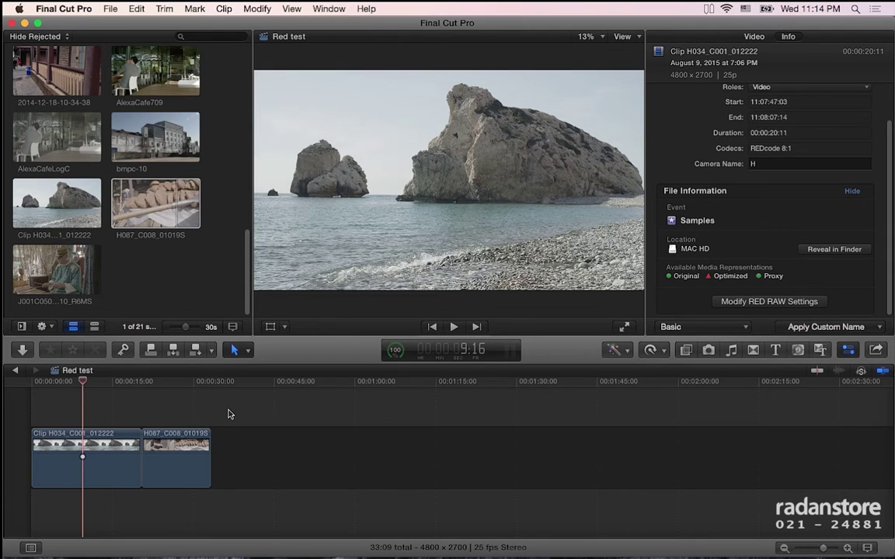
click(638, 37)
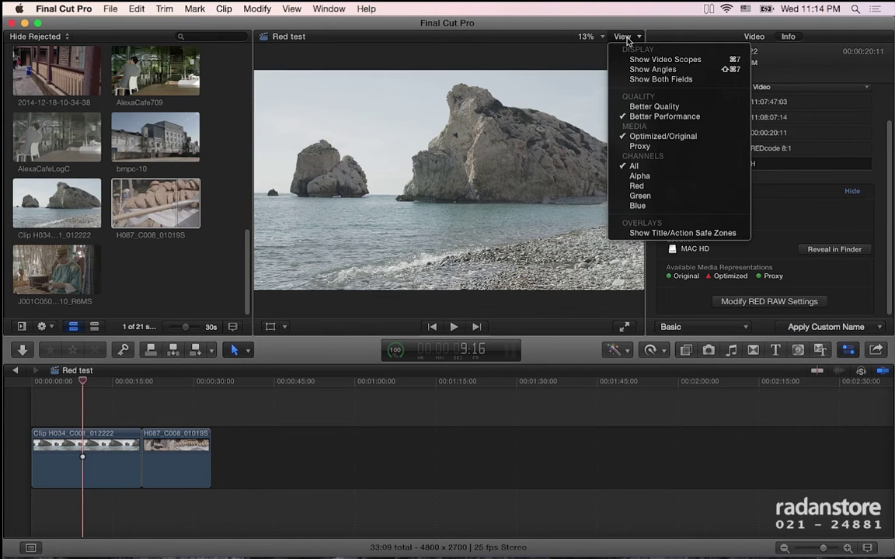
- Switch playback to Proxy, play the timeline, and select H087 to see it marked Missing Proxy
click(639, 146)
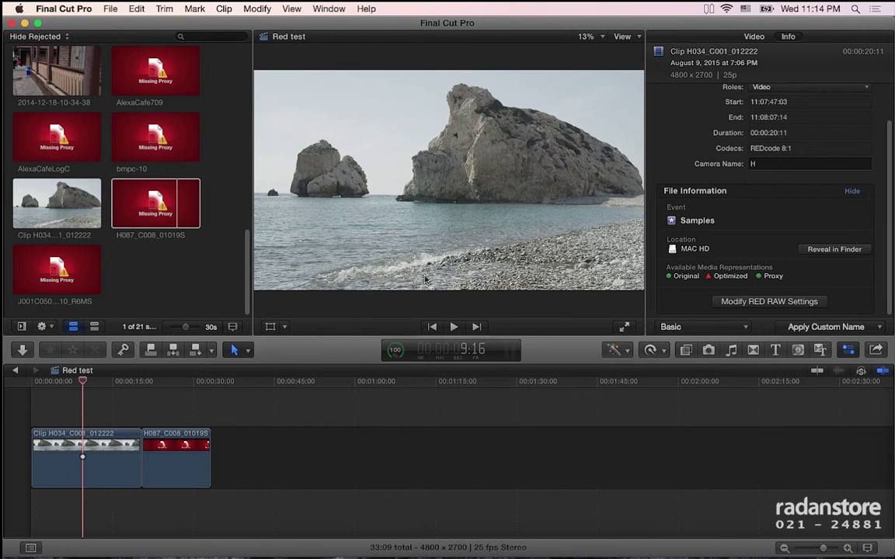
click(44, 383)
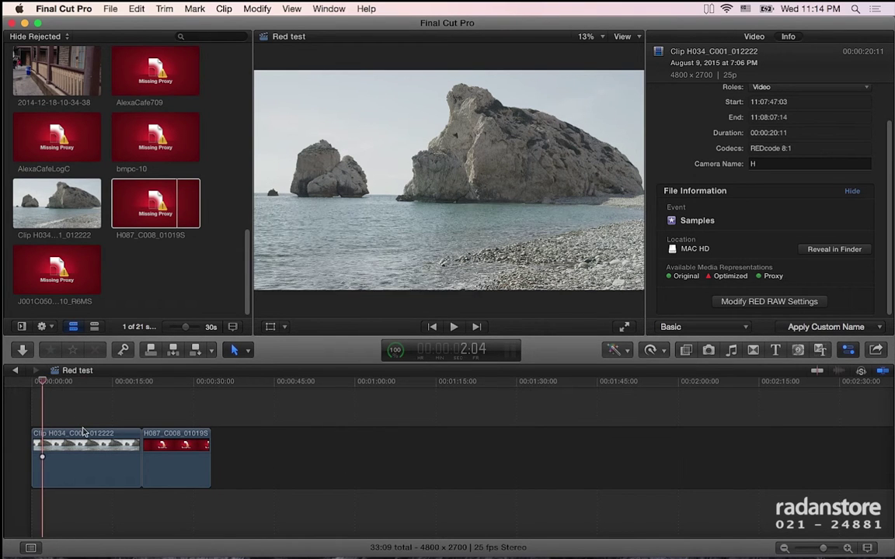
key(space)
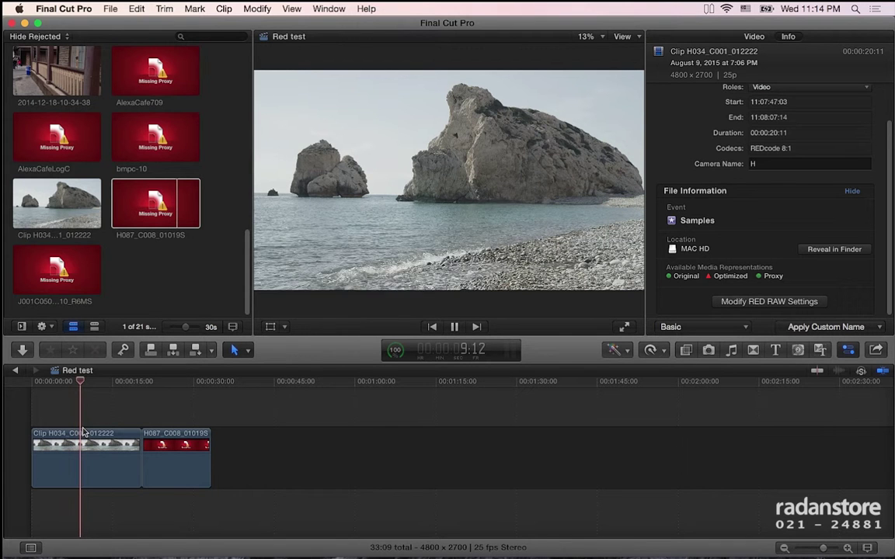
key(space)
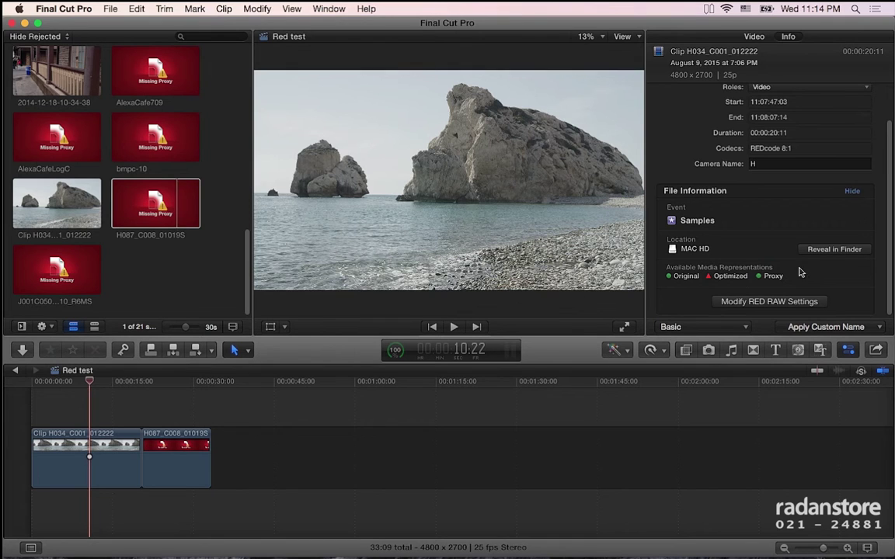
click(155, 206)
click(147, 211)
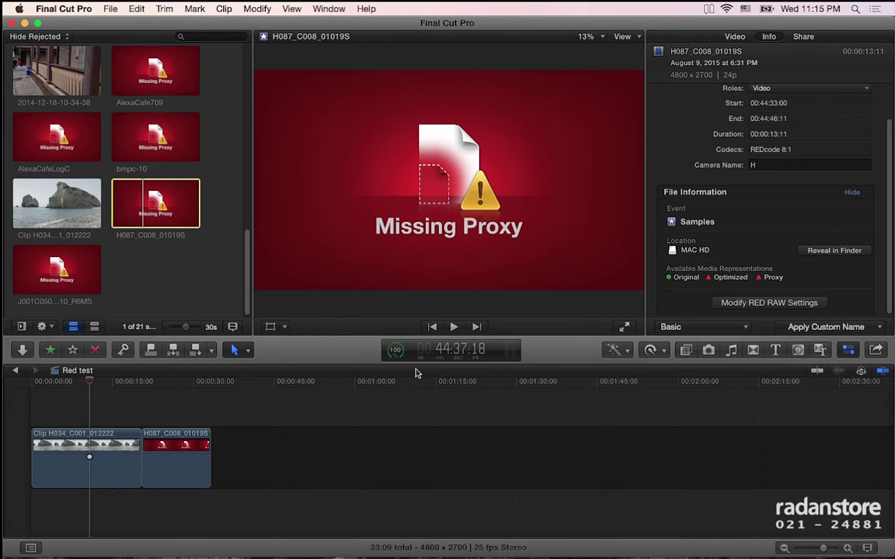
- Open Transcode Media for the H087 clip, then cancel it and dismiss the File menu
right_click(165, 210)
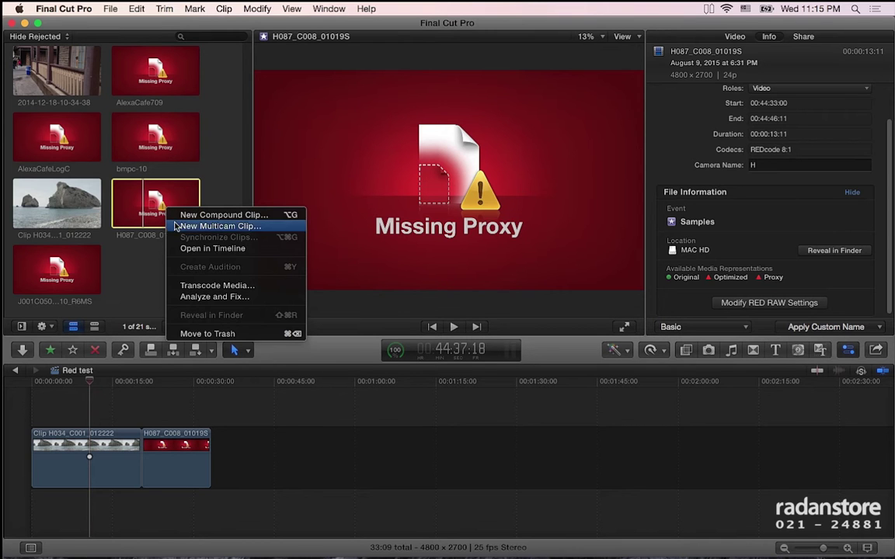
click(204, 290)
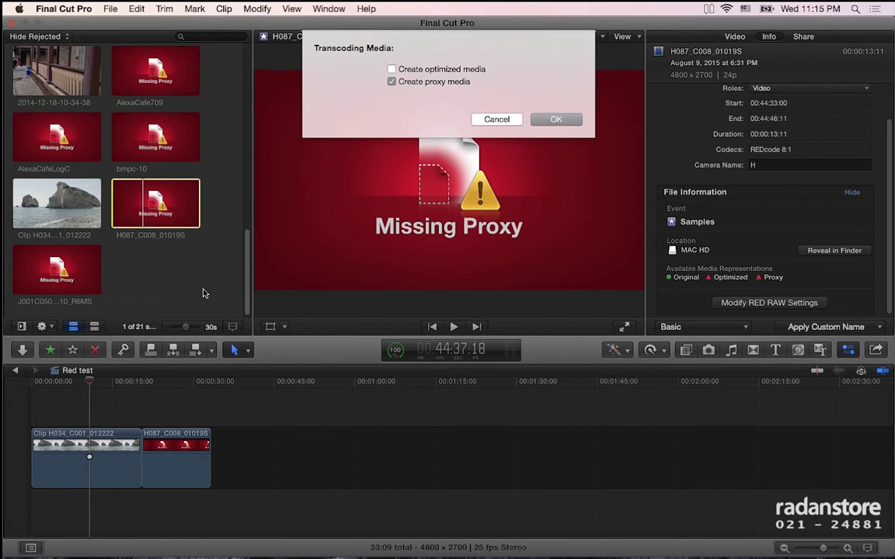
click(556, 119)
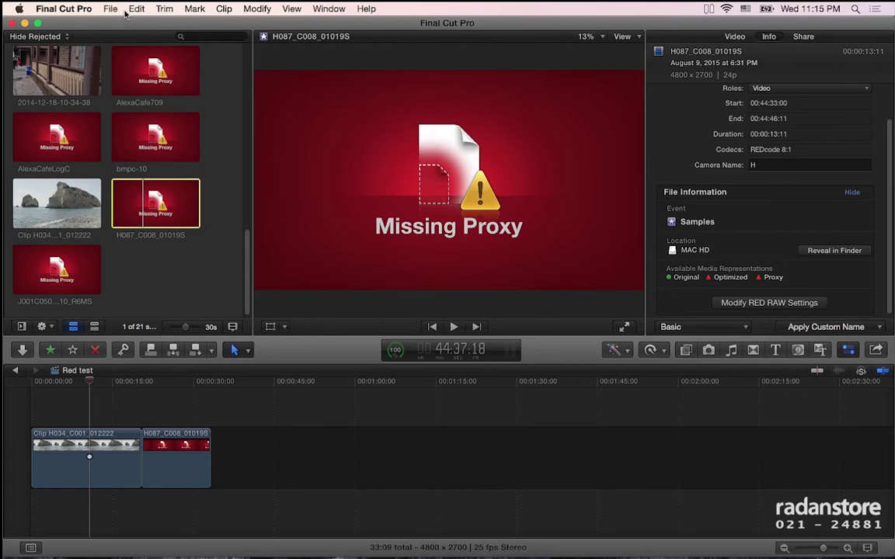
click(111, 9)
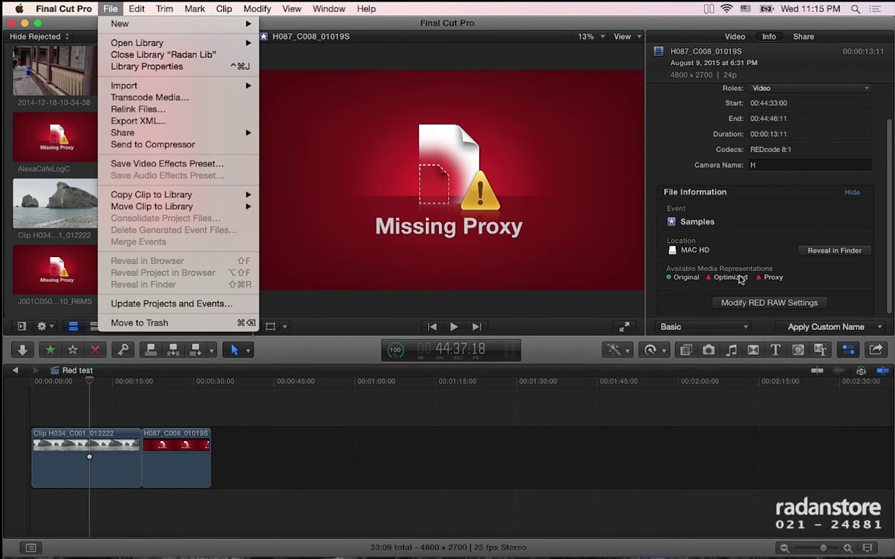
click(677, 268)
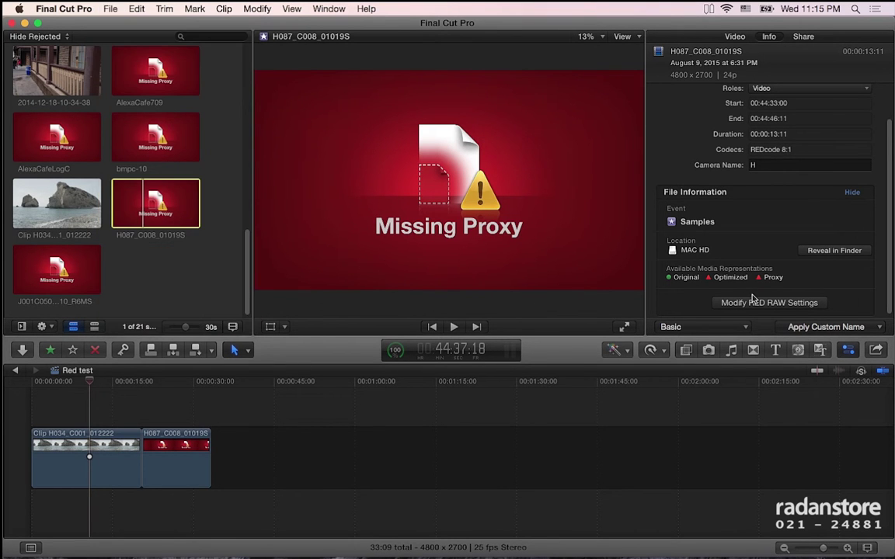
- Transcode H087_C008_01019S with Create proxy media and check its progress in Background Tasks
right_click(163, 201)
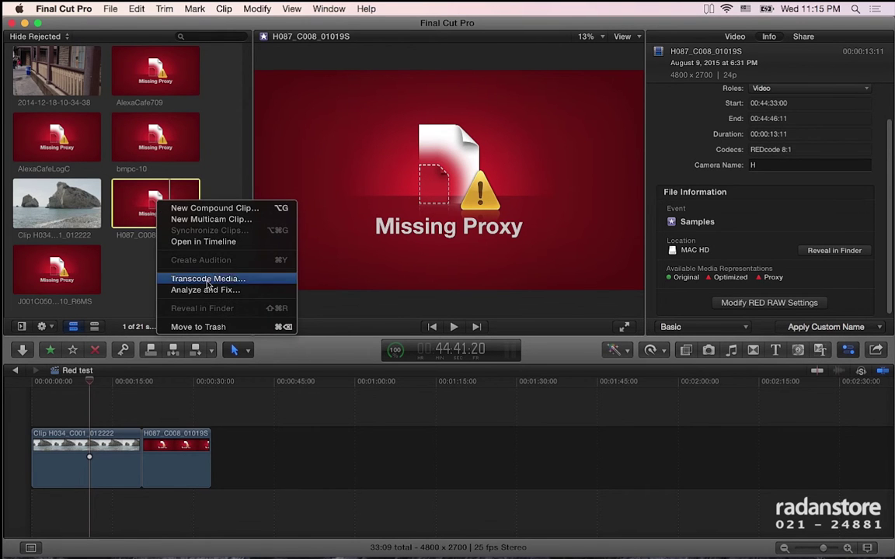
click(205, 284)
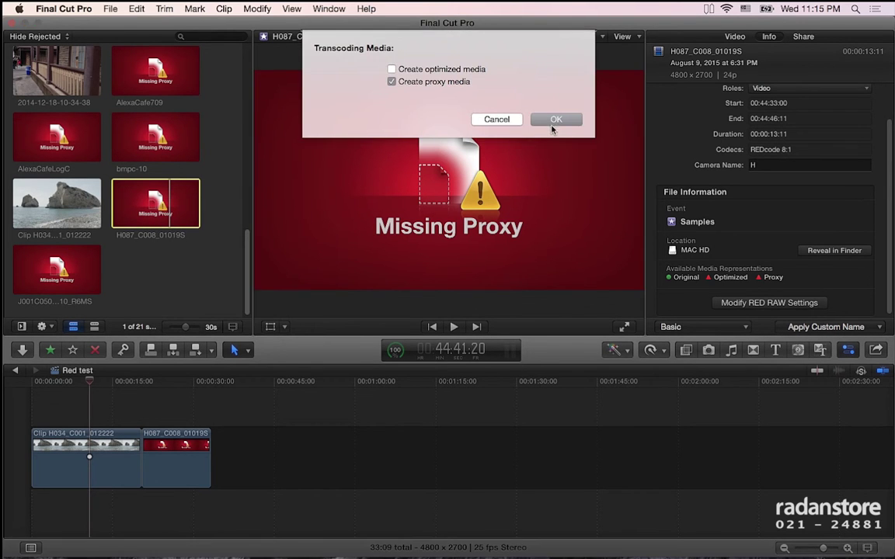
key(Return)
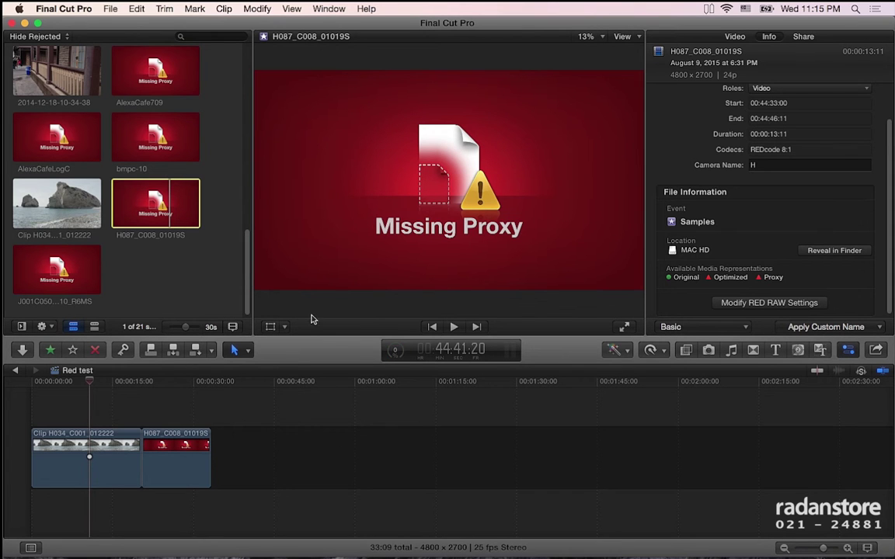
key(super+9)
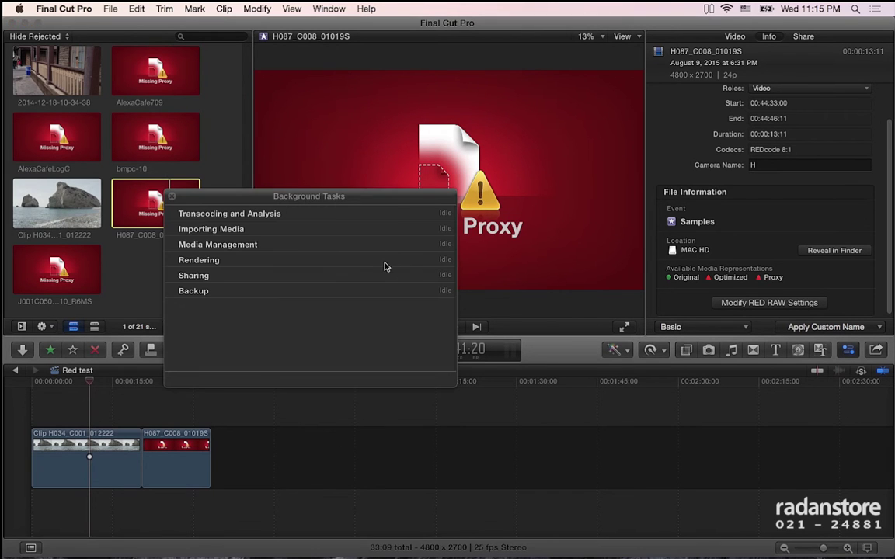
click(171, 197)
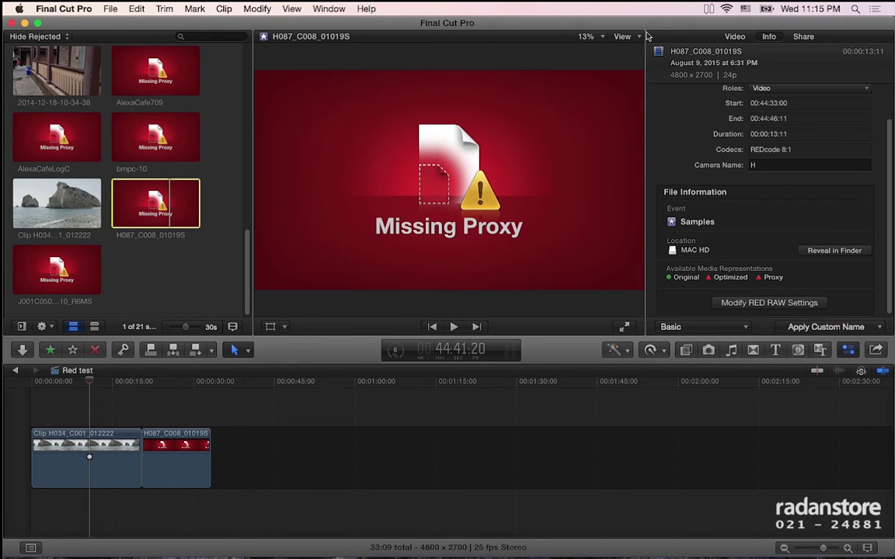
- Switch the viewer's playback from Proxy back to Optimized/Original media
click(623, 36)
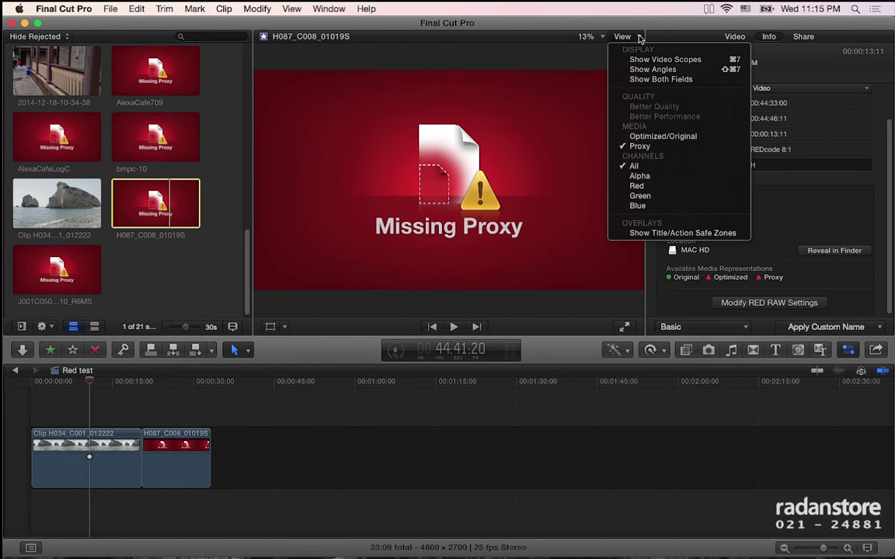
click(573, 123)
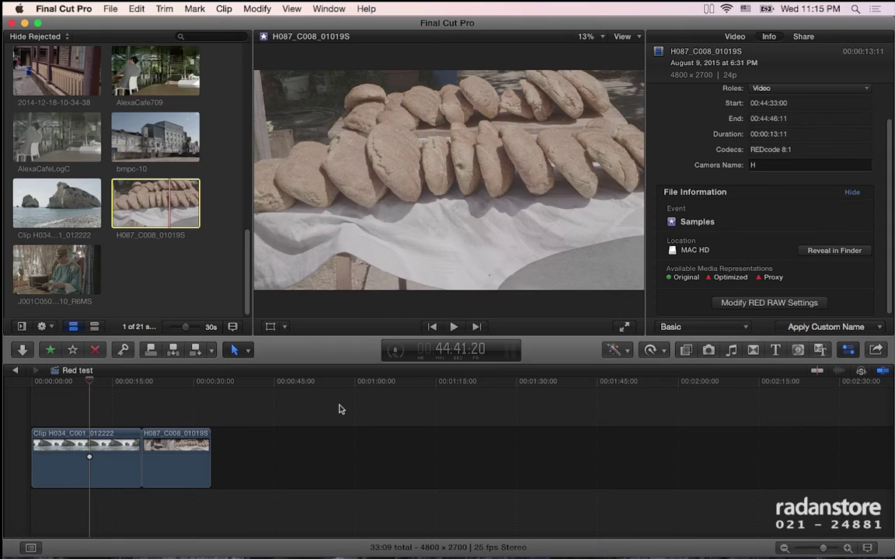